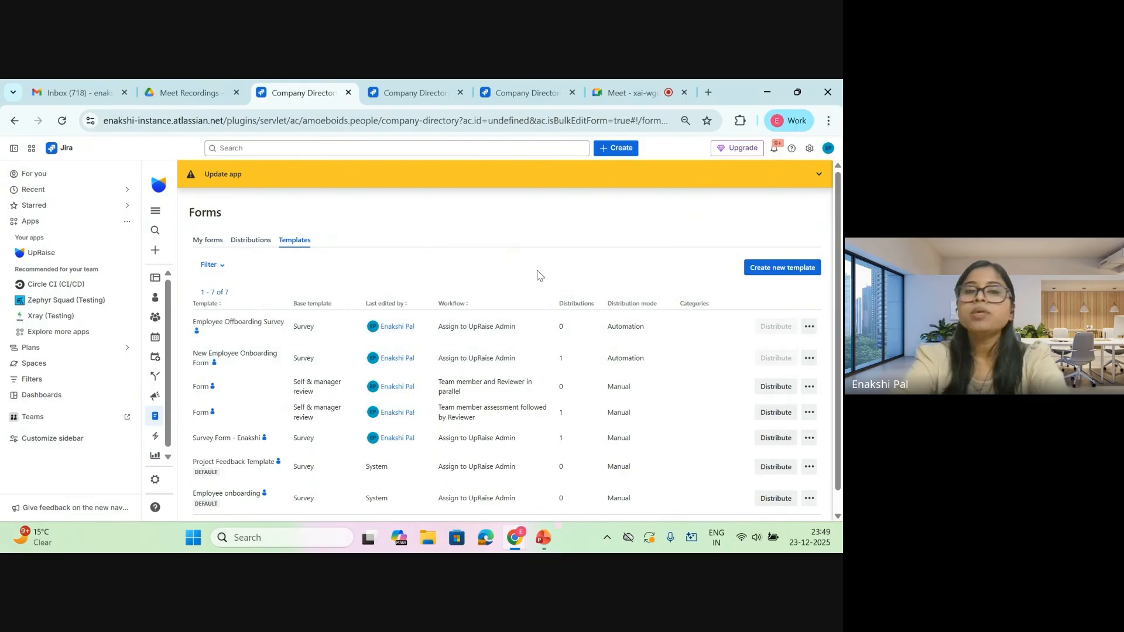
View the New Employee Onboarding Form template's type, workflow and details, and continue to its questions
click(809, 359)
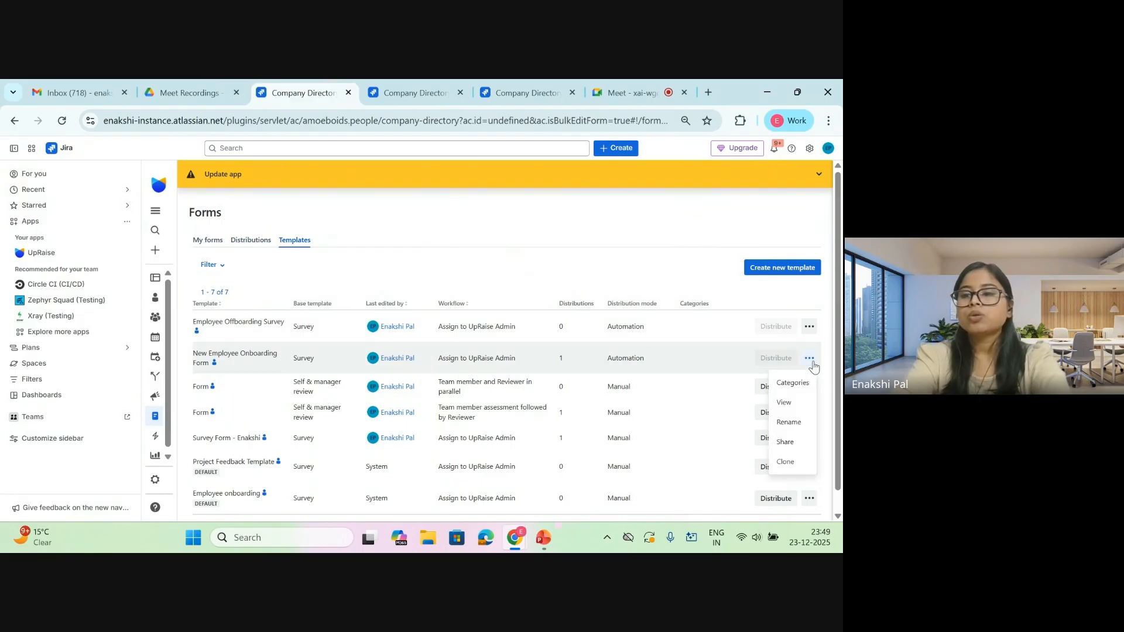
click(785, 403)
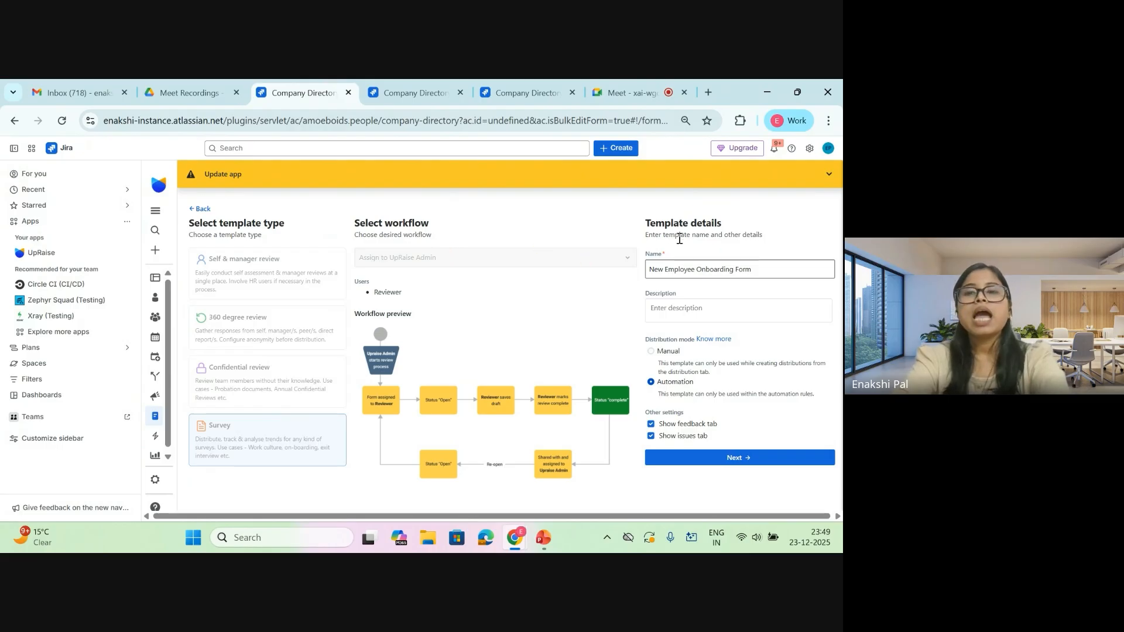
click(759, 273)
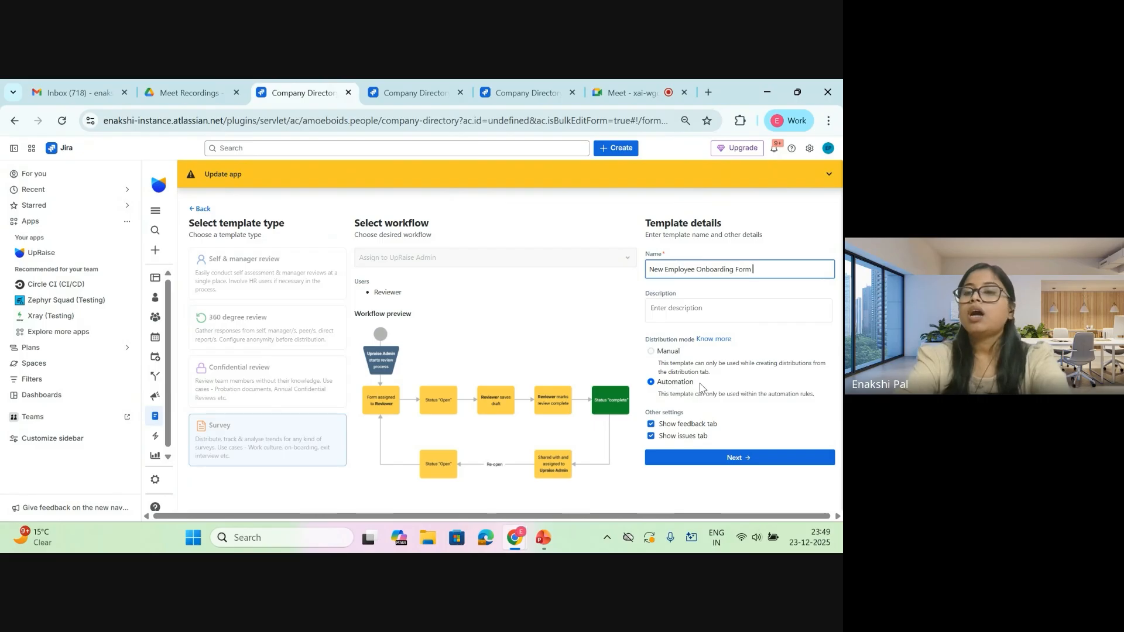
click(722, 463)
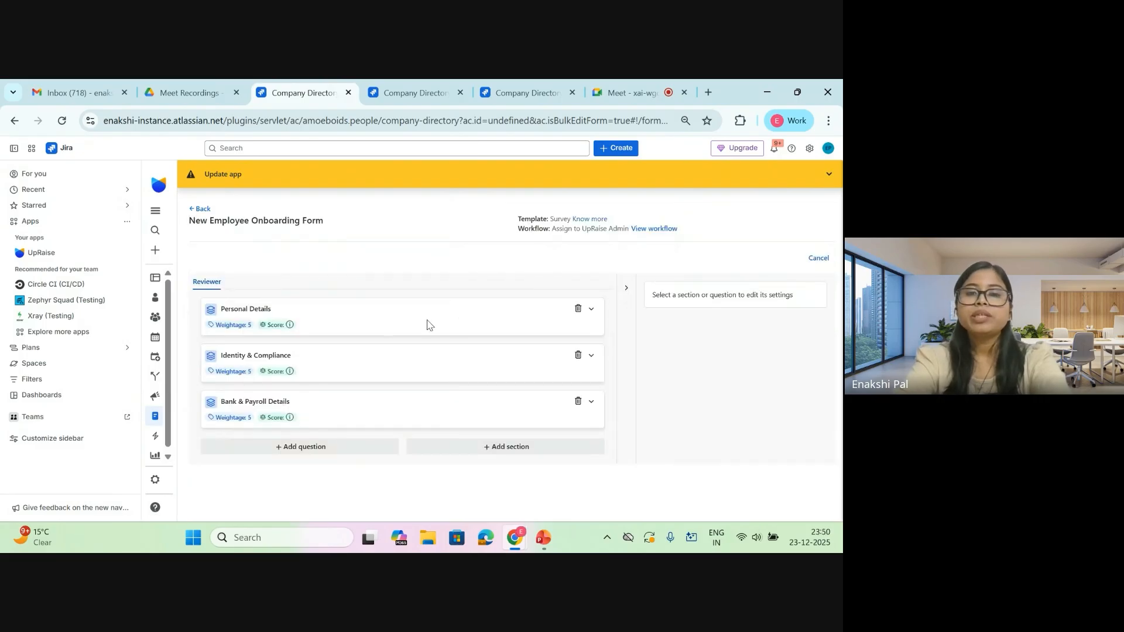
Examine the questions in the Personal Details and Identity & Compliance sections, and return to the templates list
click(494, 326)
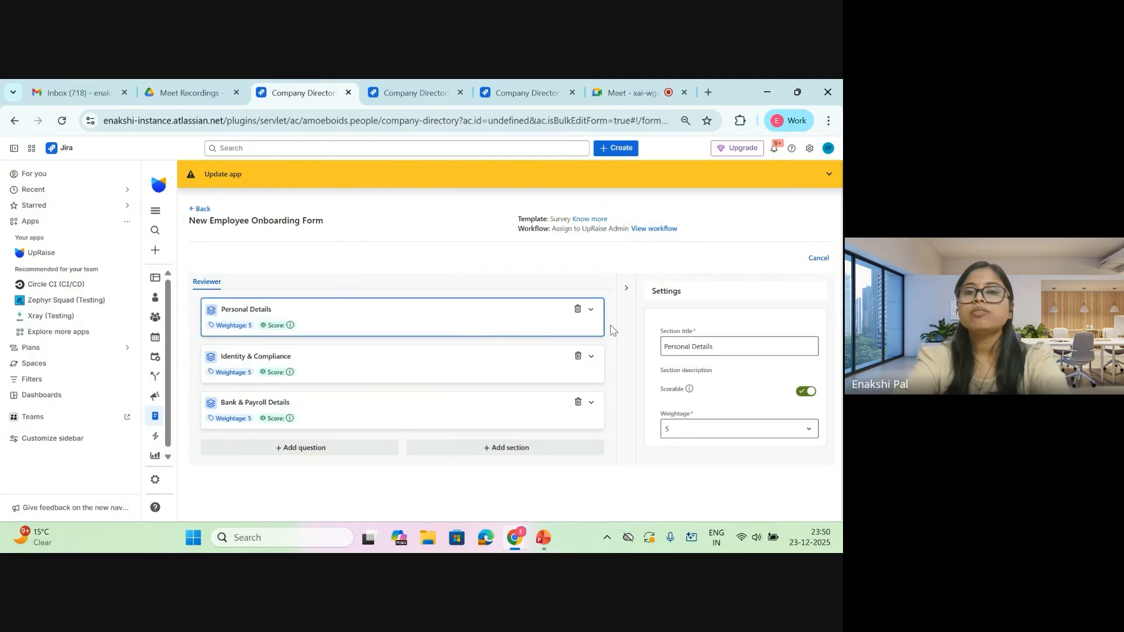
click(583, 309)
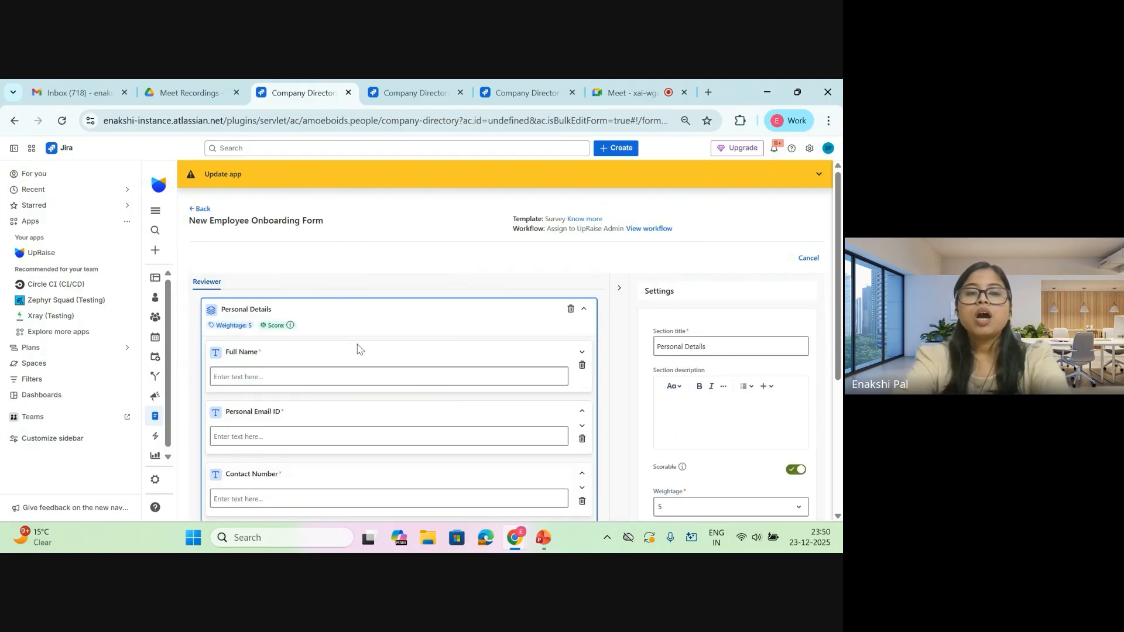
scroll(358, 348, down, 1)
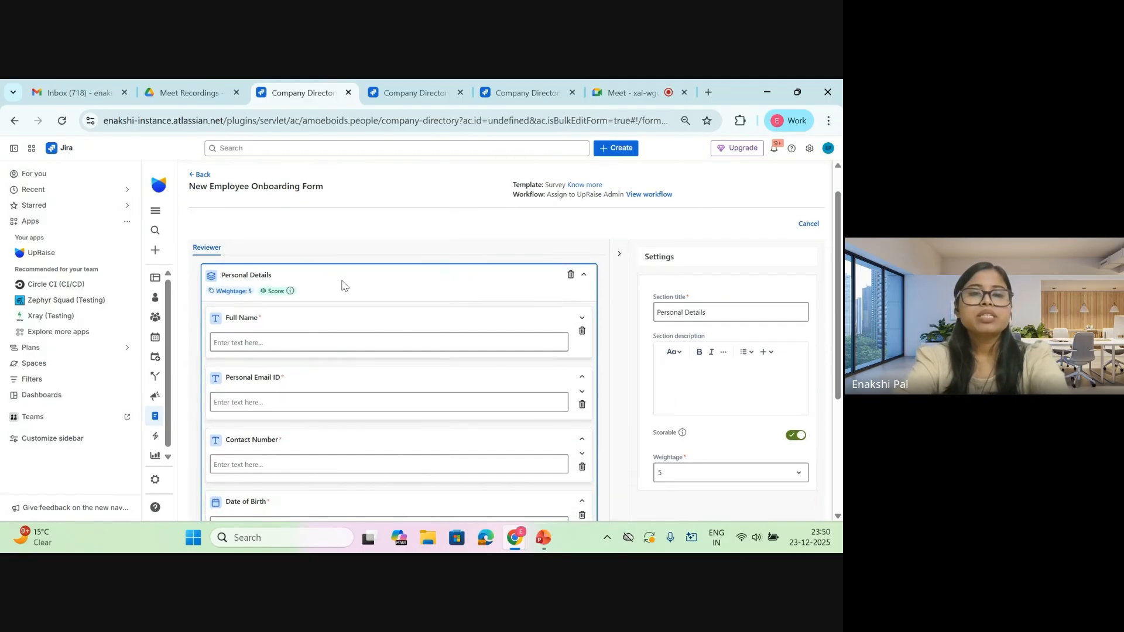
scroll(354, 453, down, 4)
scroll(352, 453, down, 1)
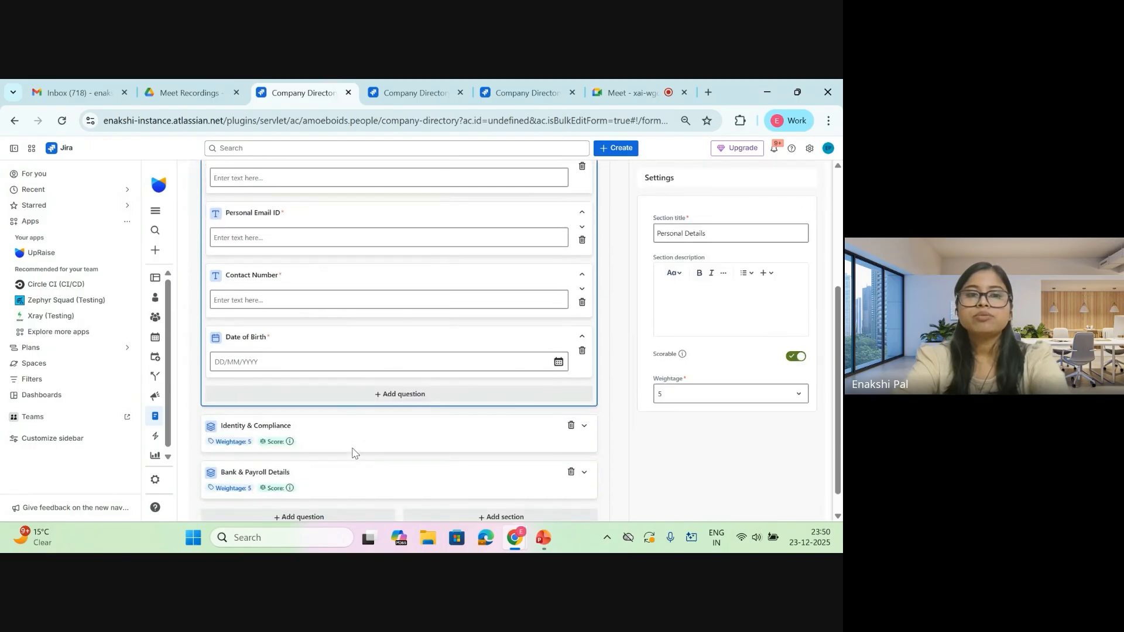
click(583, 425)
scroll(332, 334, up, 3)
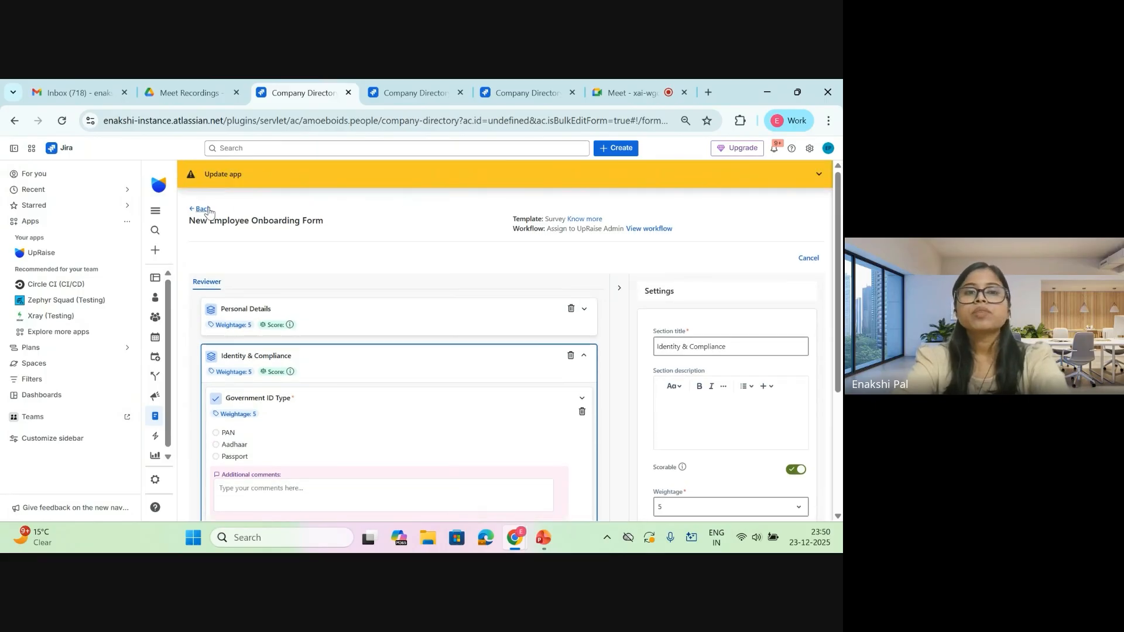
click(203, 209)
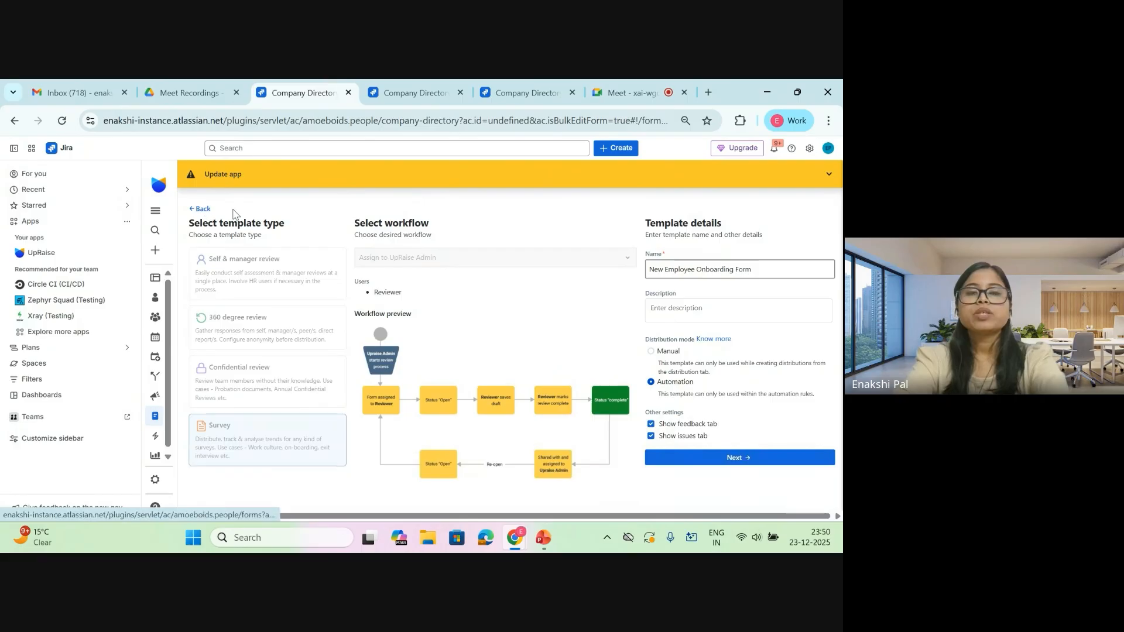
click(199, 211)
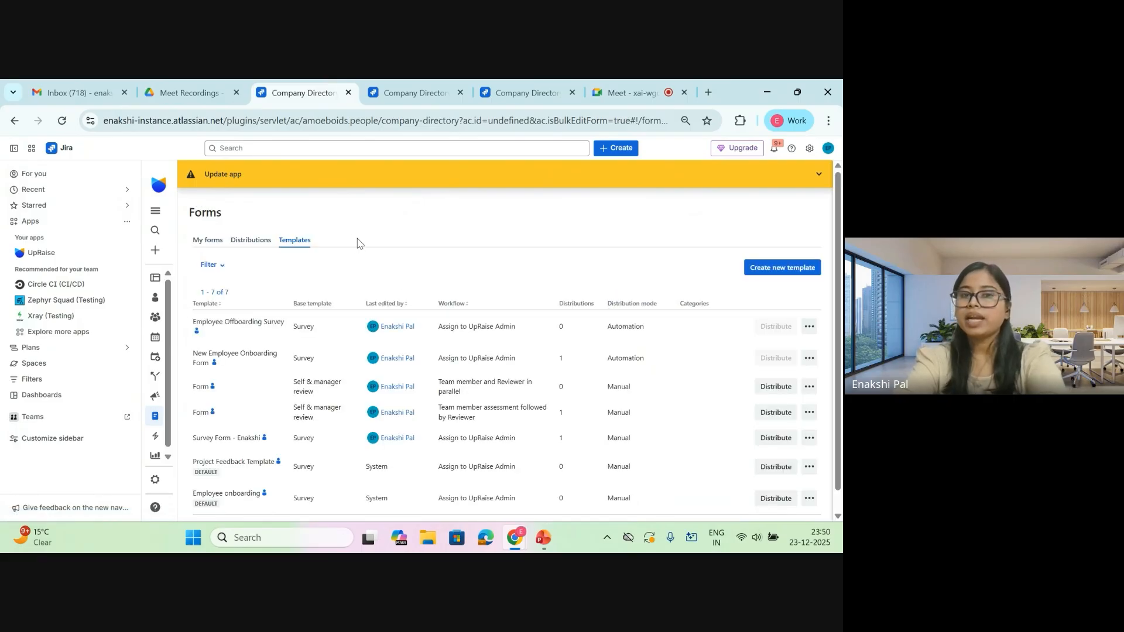
Look at the blank segment creation form in the company directory and close it without saving
click(411, 91)
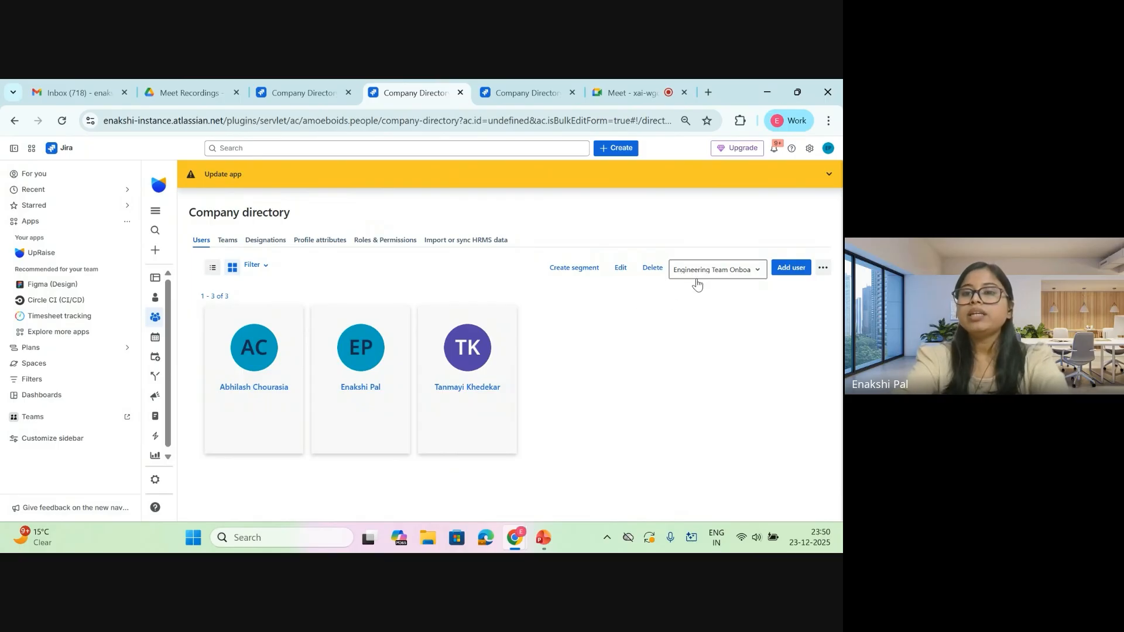
click(562, 274)
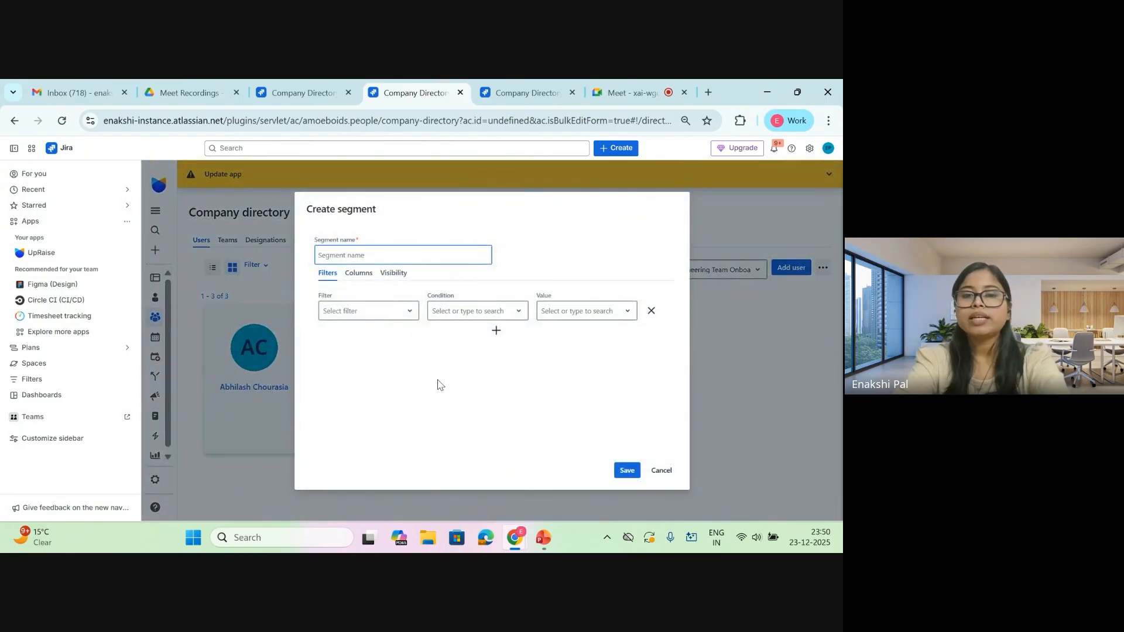
click(662, 470)
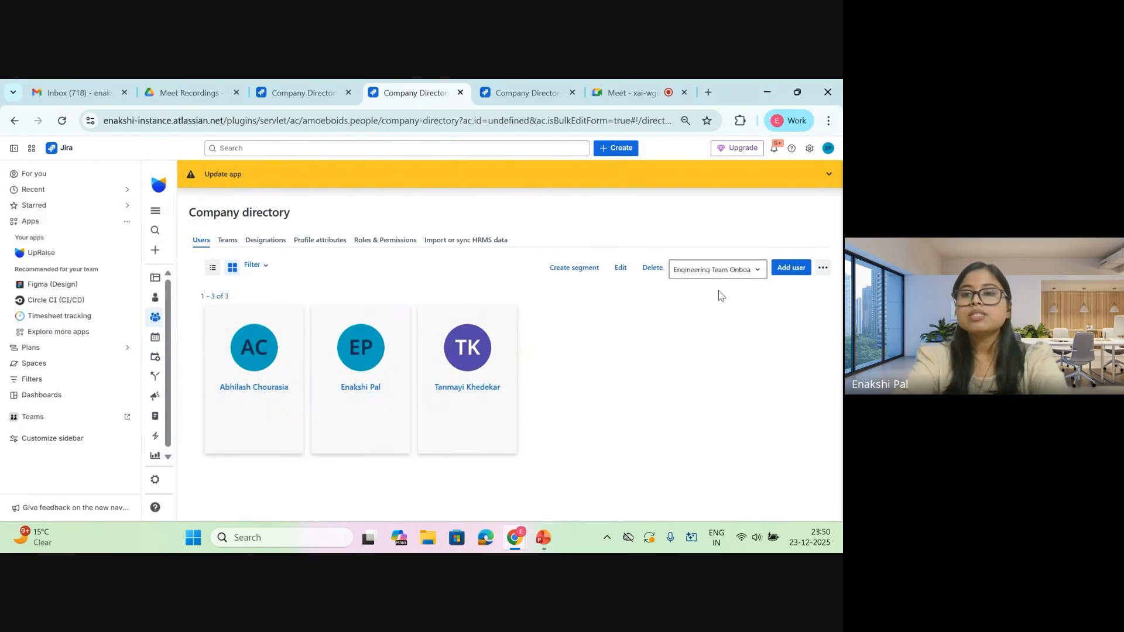
Look through the default and custom segments available in the company directory, leaving the current selection in place
click(727, 271)
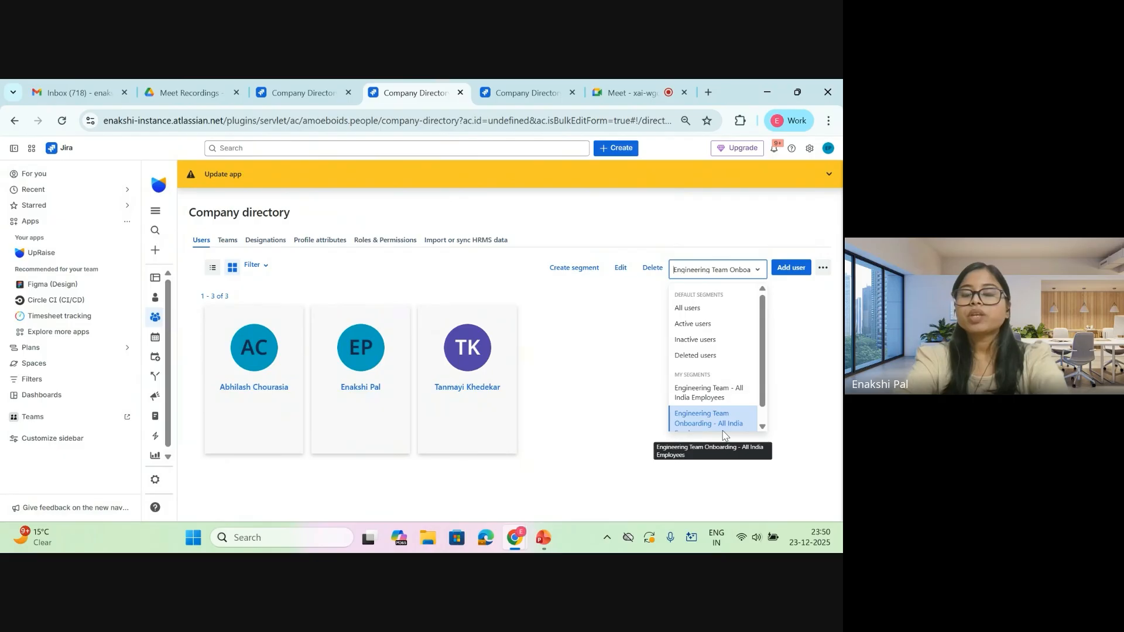
scroll(720, 419, down, 1)
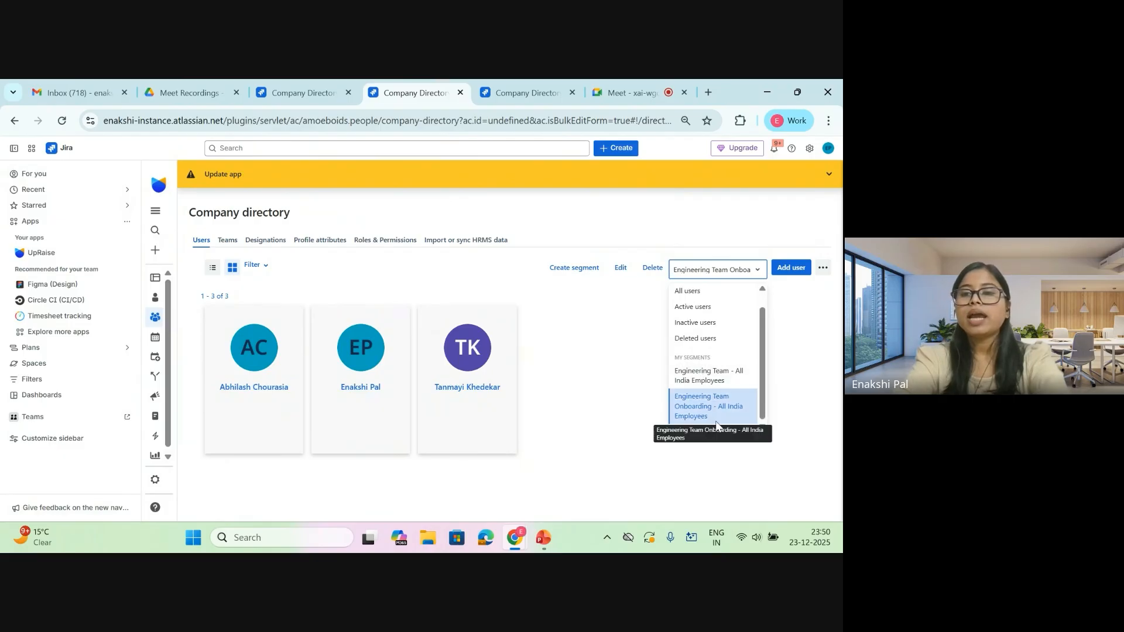
click(638, 326)
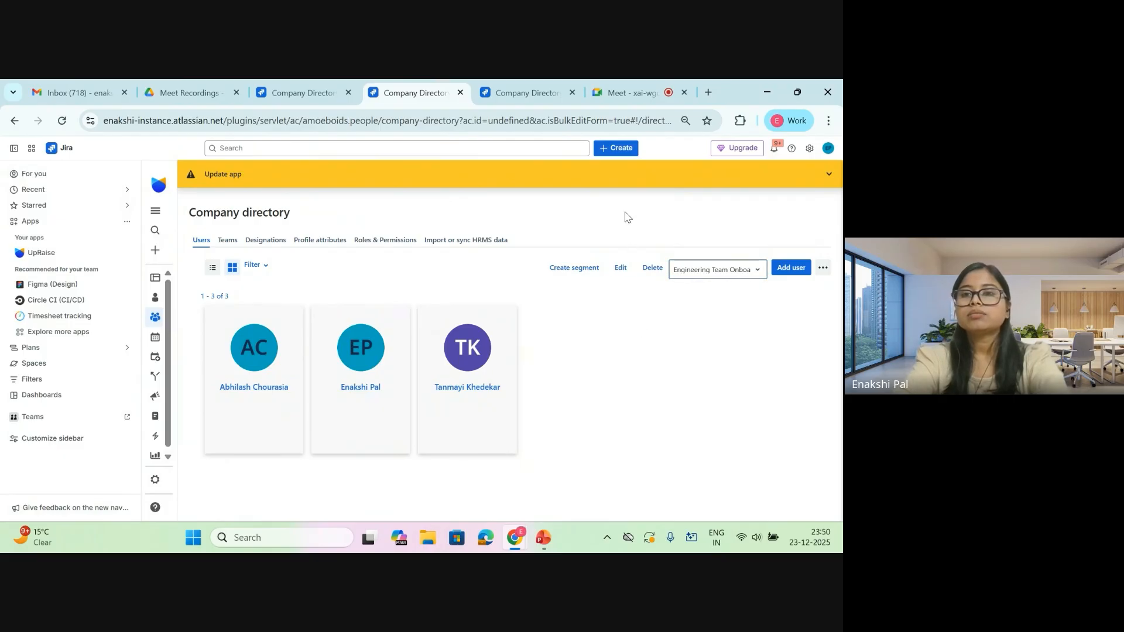
Switch to Google Meet to stay in the call, and return to the company directory without the floating call window
click(617, 82)
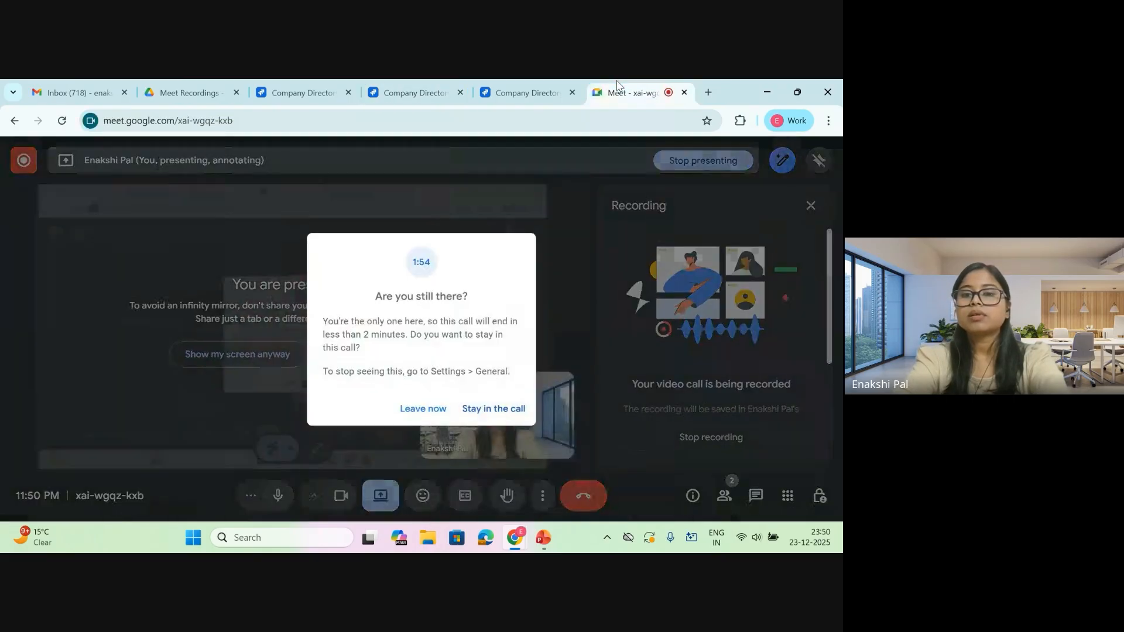
click(483, 415)
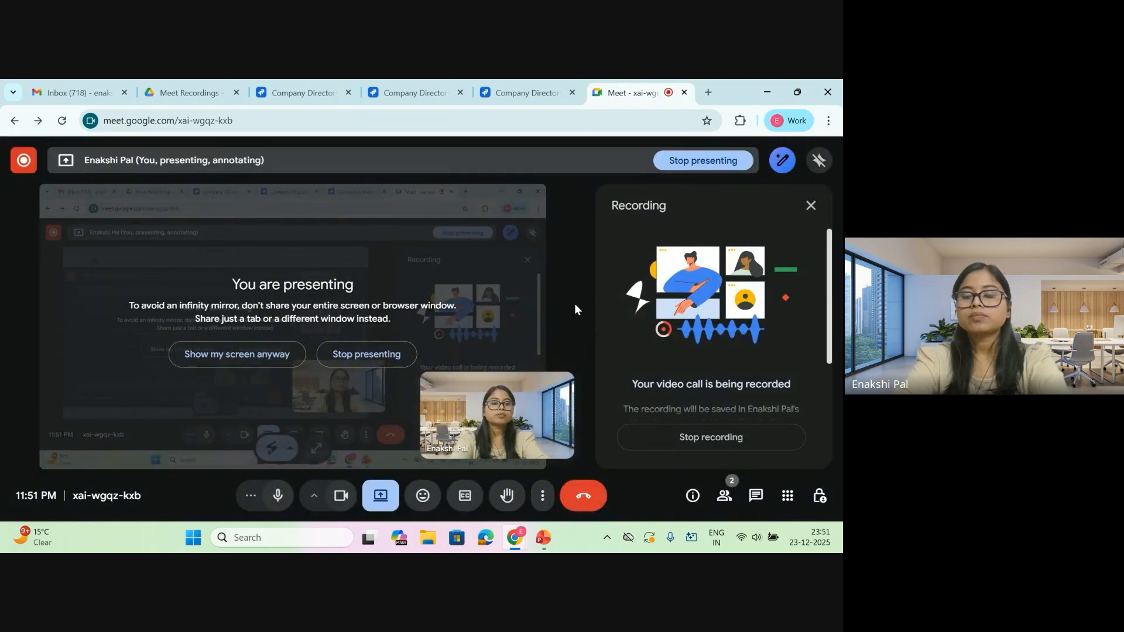
click(402, 84)
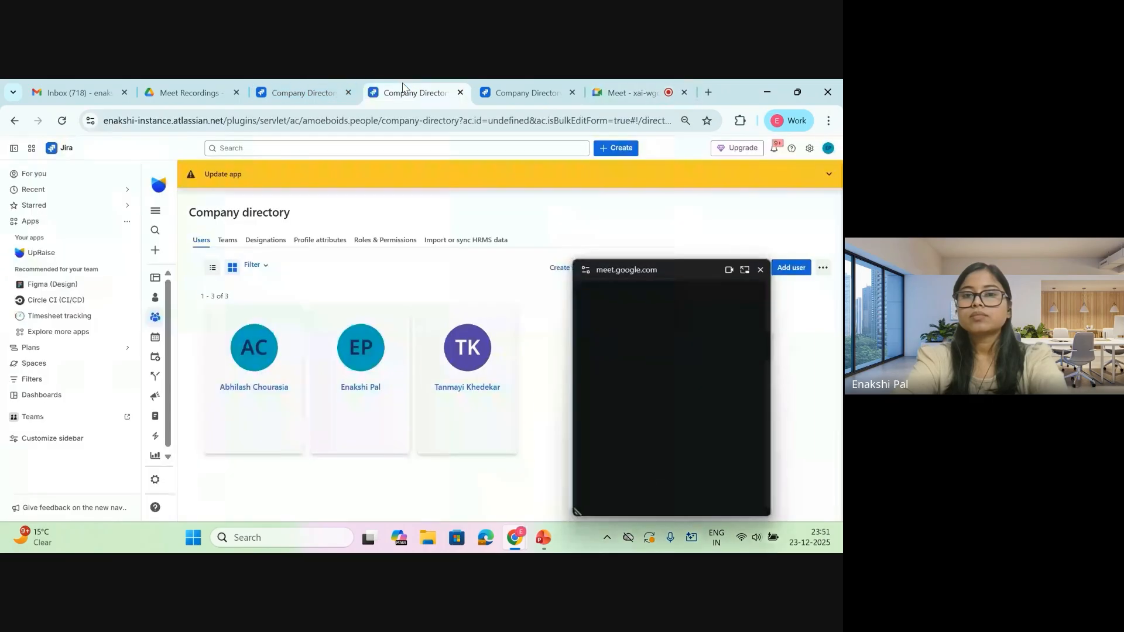
click(760, 270)
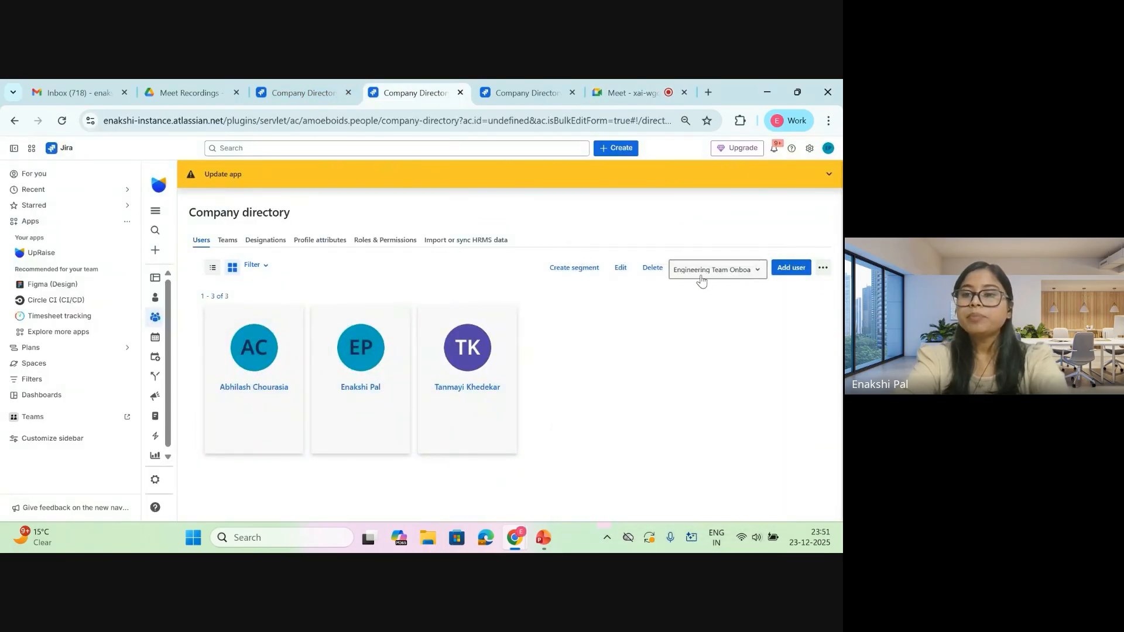
Examine the filters of the Engineering Team Onboarding - All India Employees segment and close it without saving
click(702, 280)
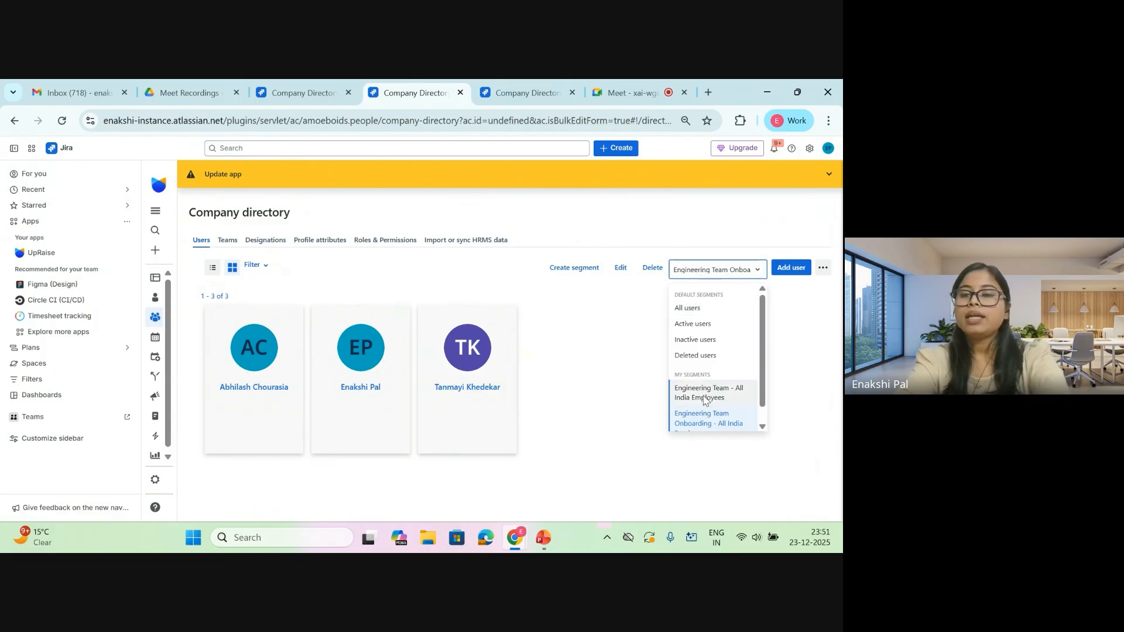
scroll(710, 410, down, 1)
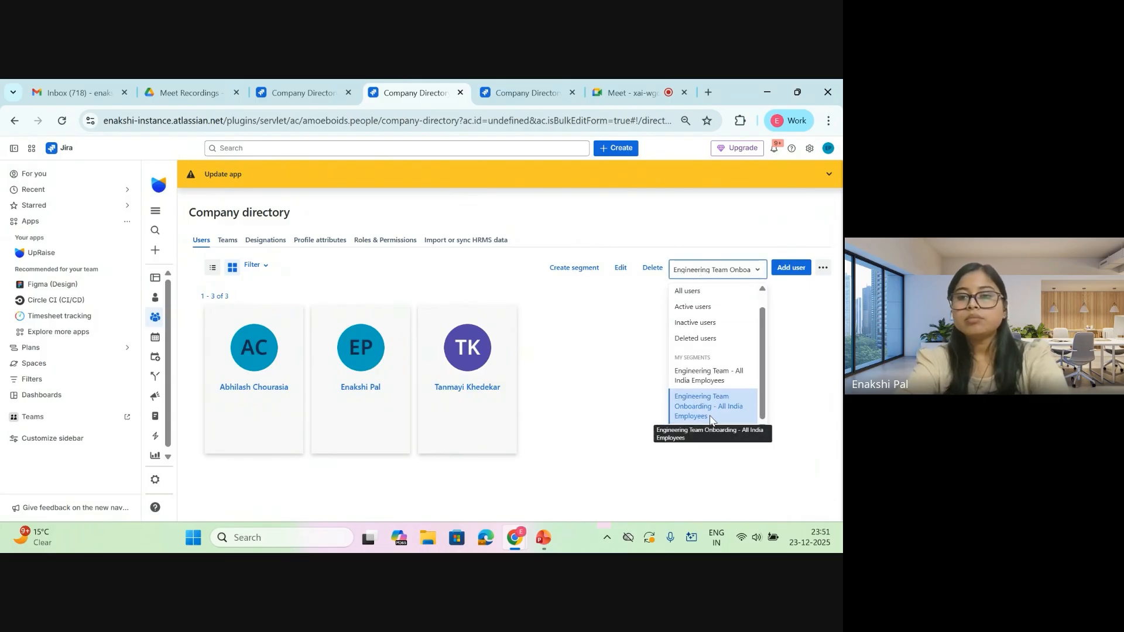
click(615, 273)
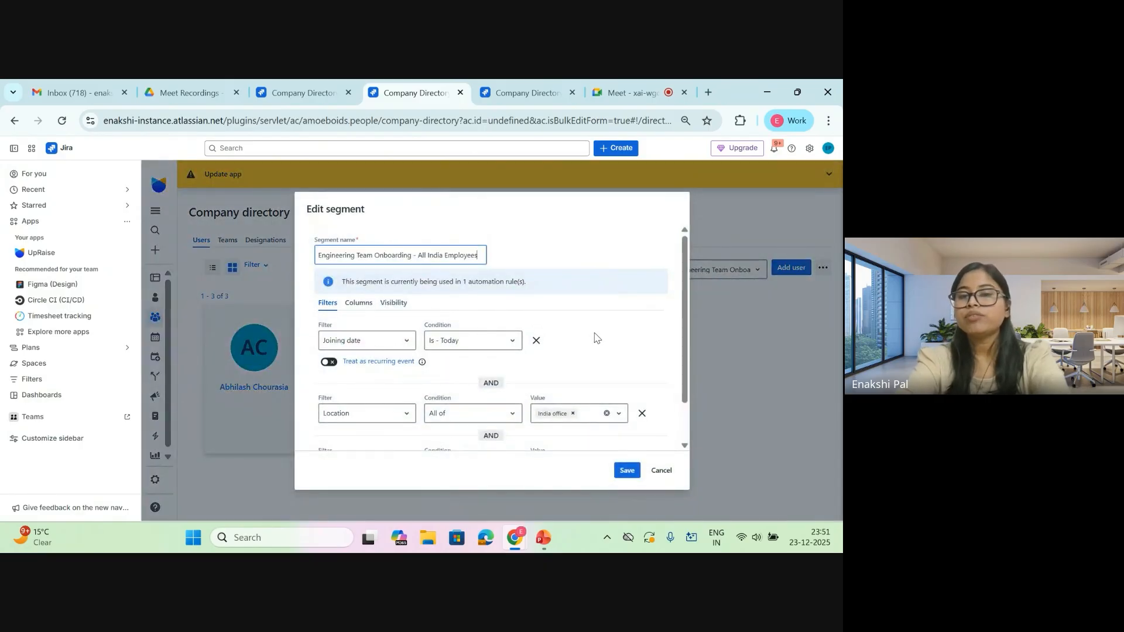
scroll(596, 337, down, 1)
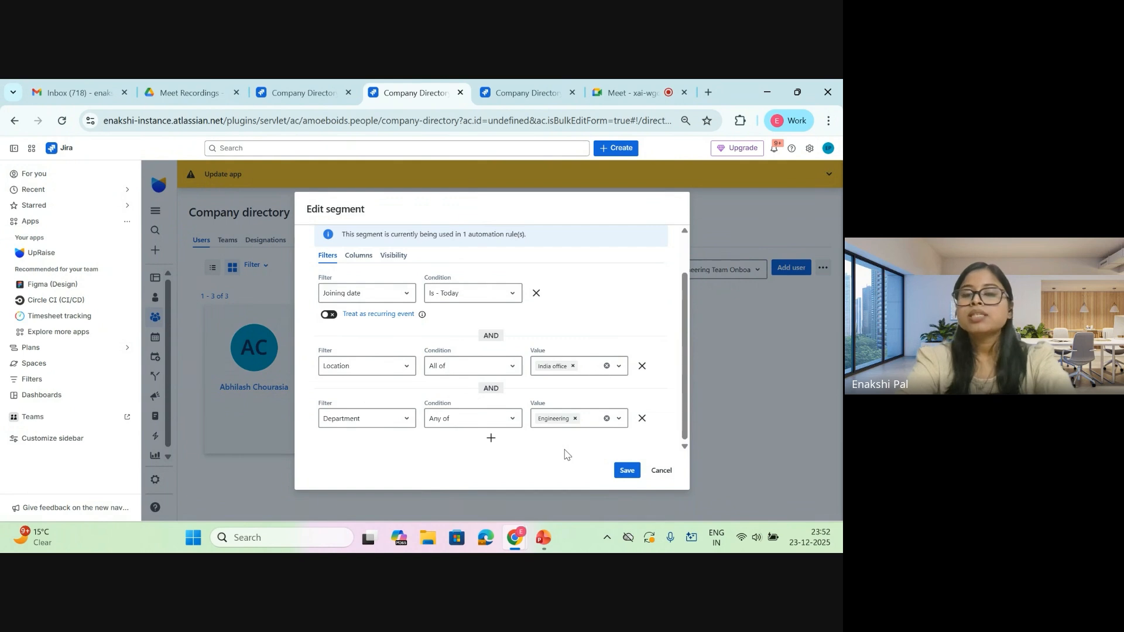
click(661, 470)
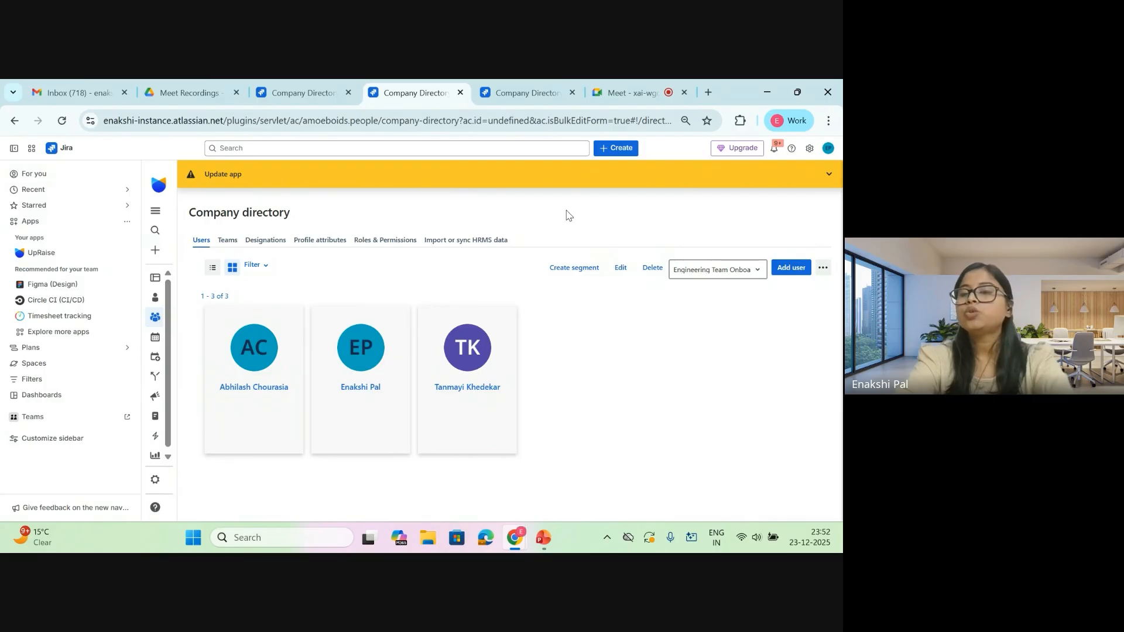
Review the UpRaise Automation welcome page and the blank rule creation form, and go back to the rules list
click(516, 88)
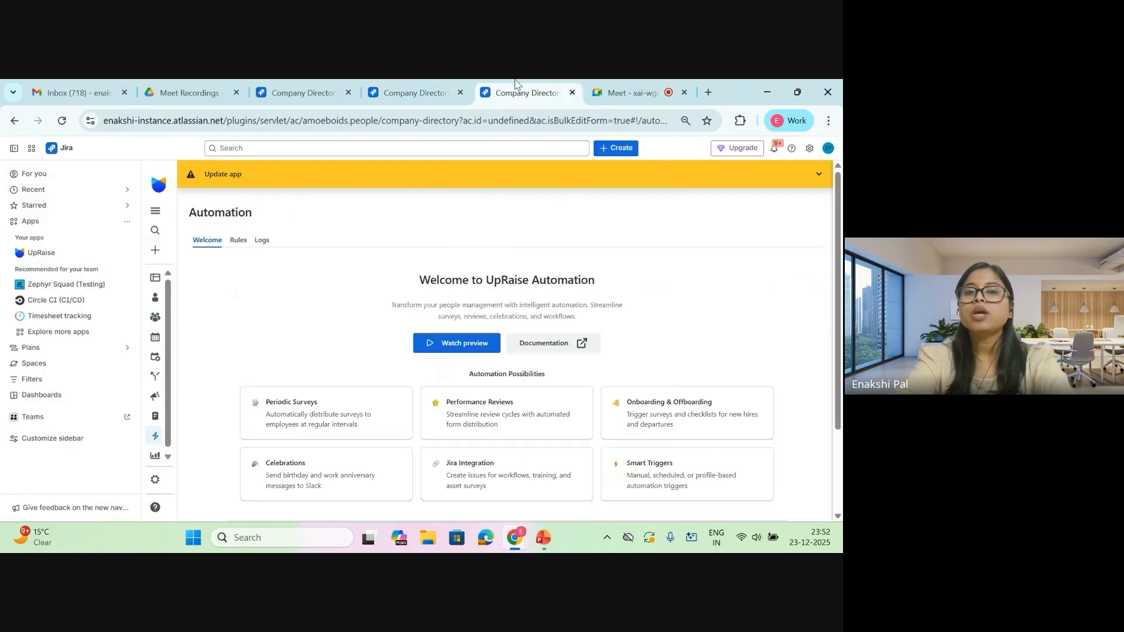
scroll(304, 300, down, 1)
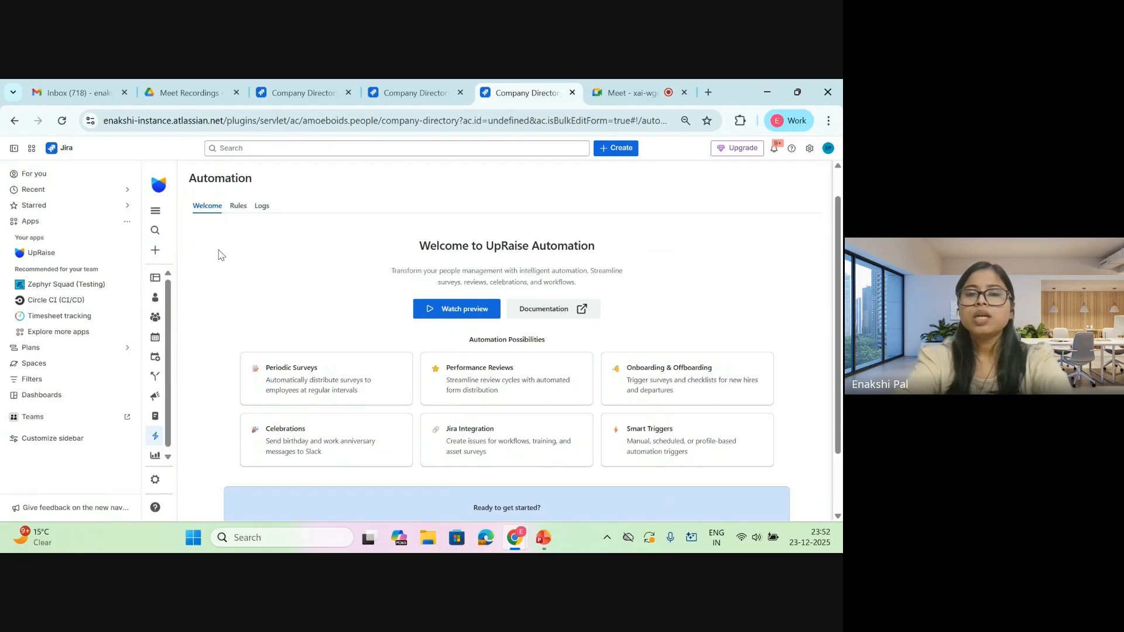
scroll(234, 295, down, 1)
scroll(235, 294, down, 2)
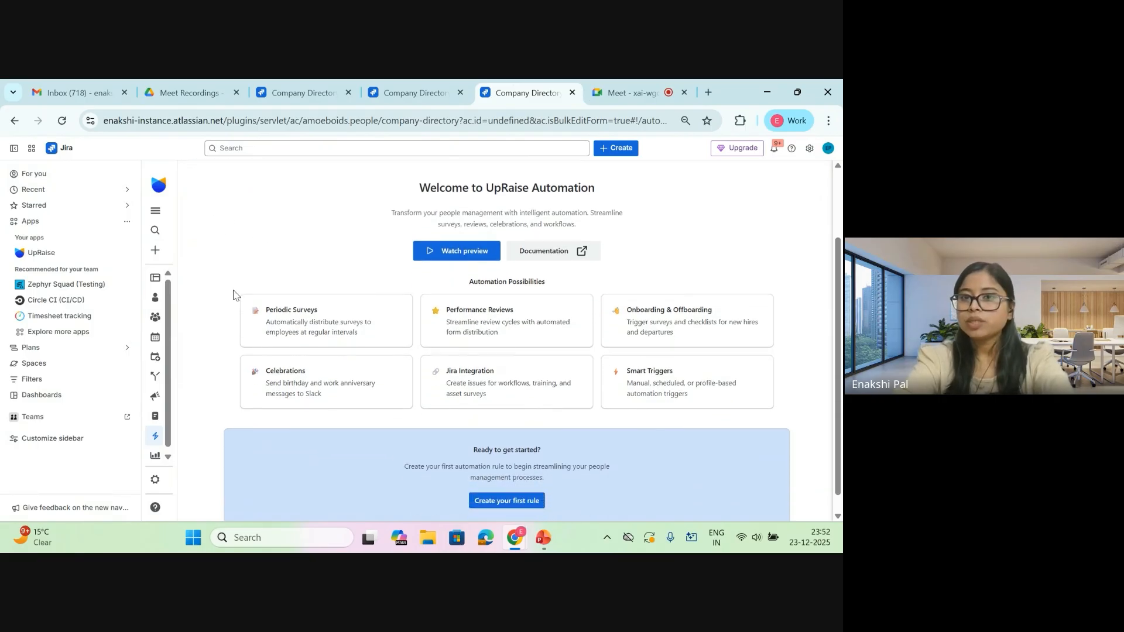
scroll(234, 295, down, 1)
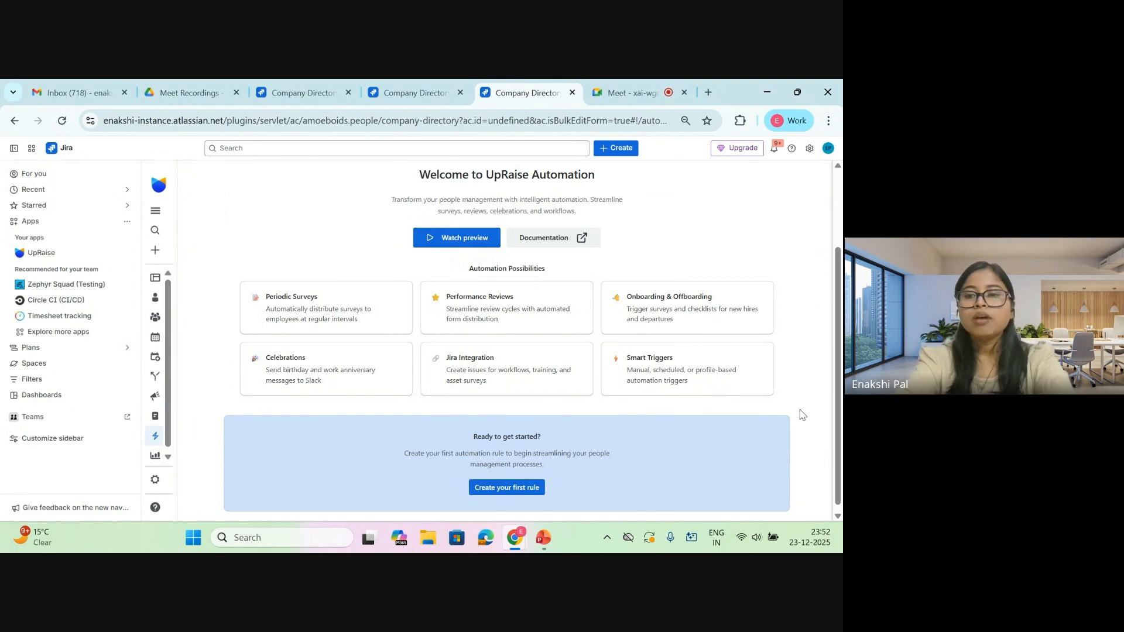
scroll(721, 455, down, 1)
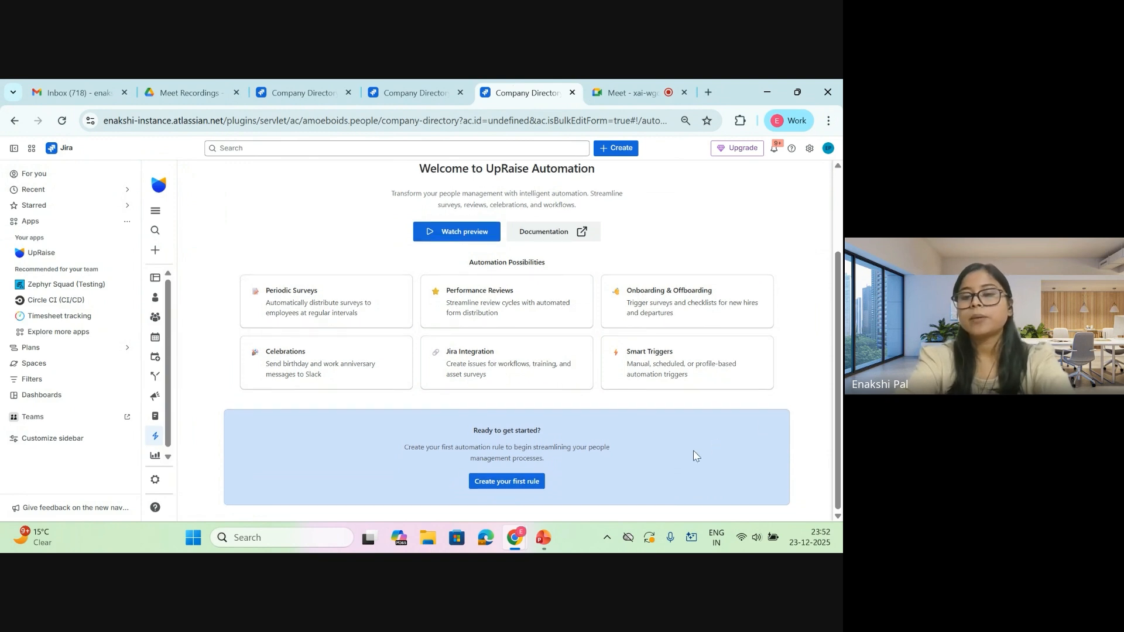
click(519, 487)
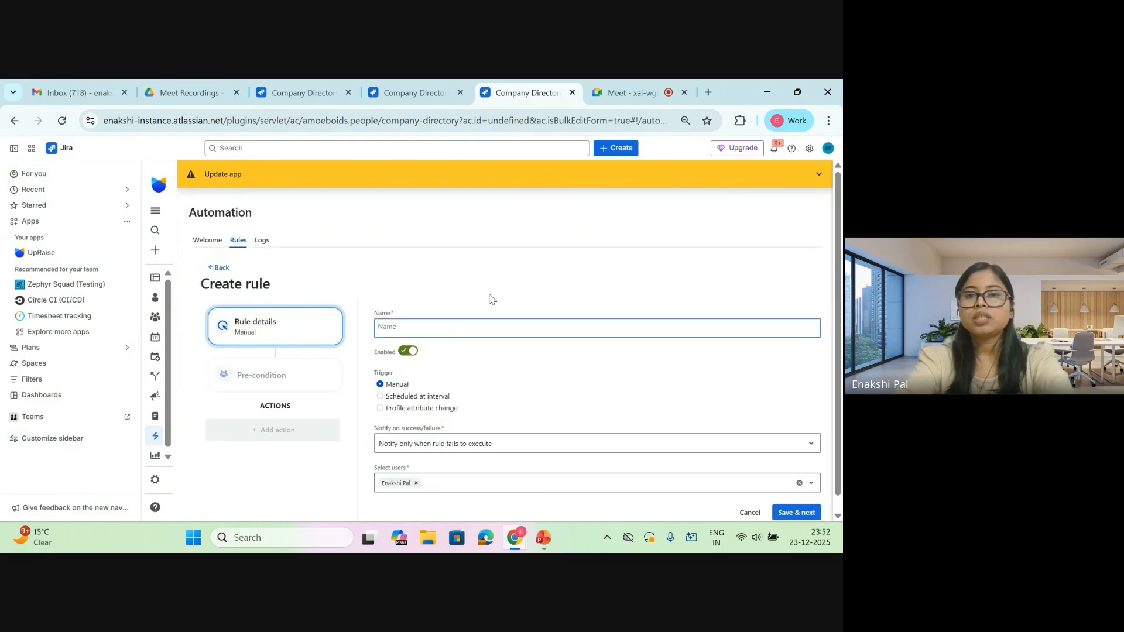
click(220, 268)
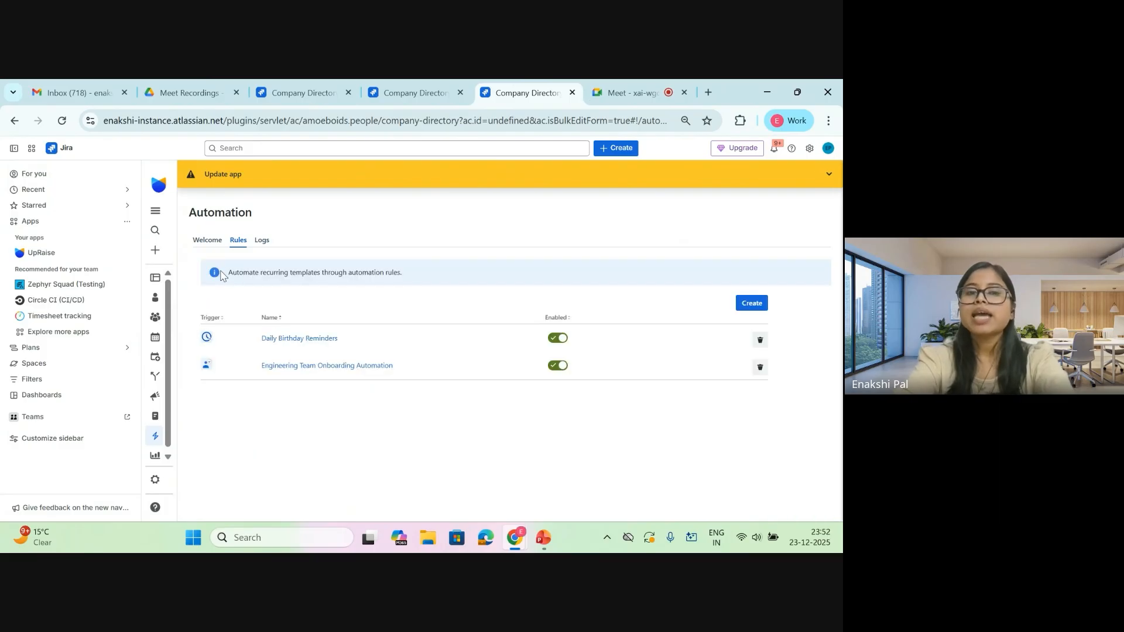
Open the Engineering Team Onboarding Automation rule and examine its trigger settings, switching the rule off and back on
click(310, 366)
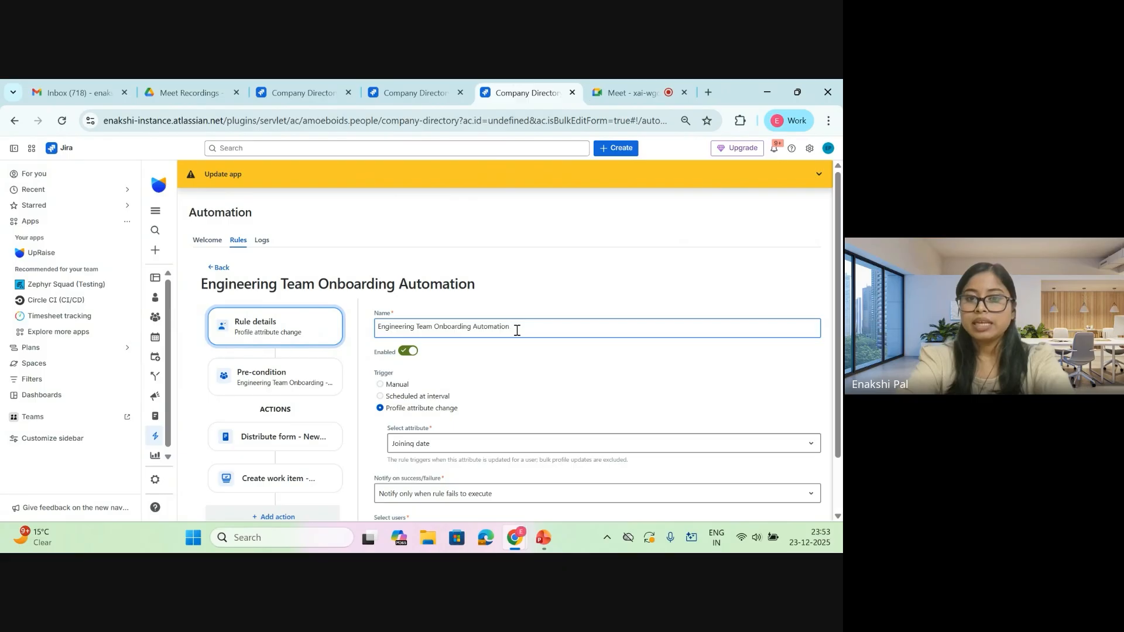
scroll(516, 329, down, 1)
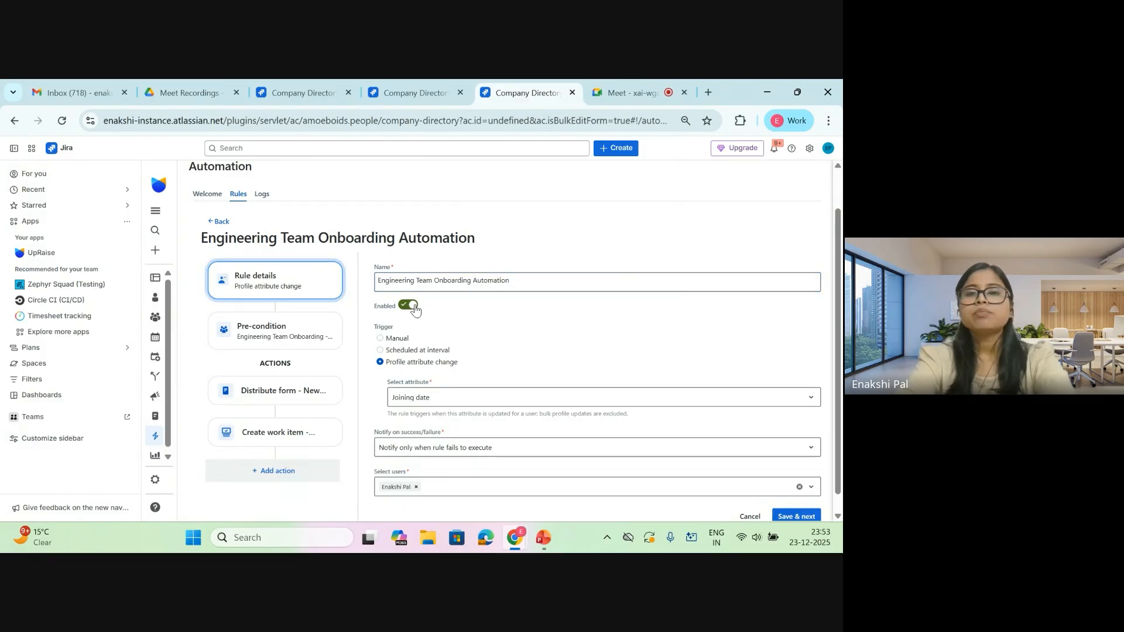
click(410, 306)
click(411, 306)
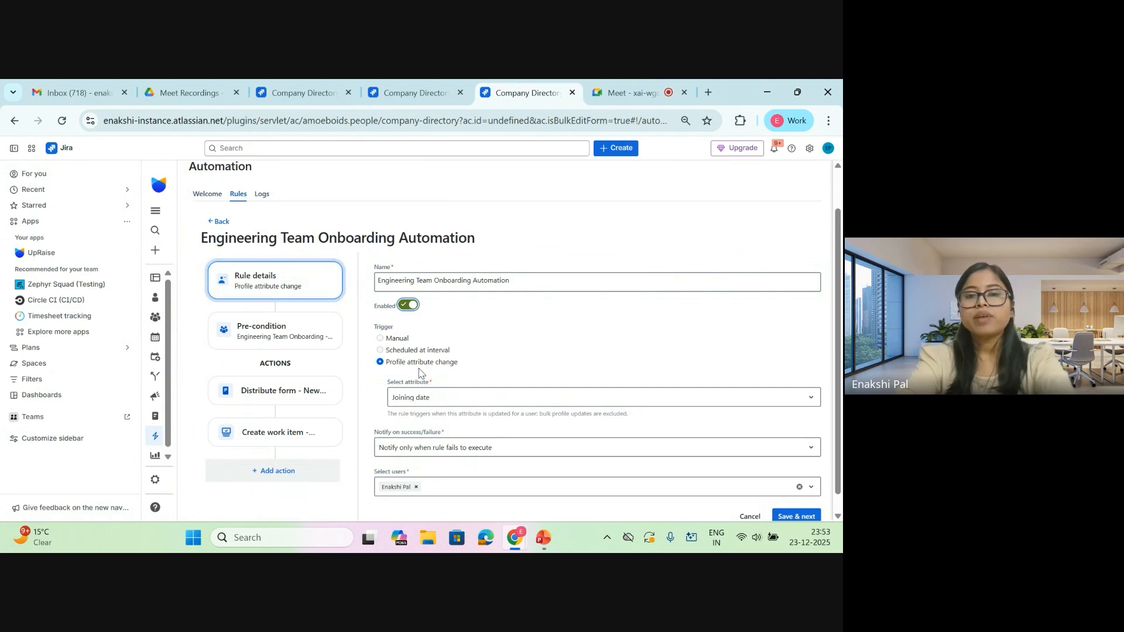
scroll(458, 373, down, 1)
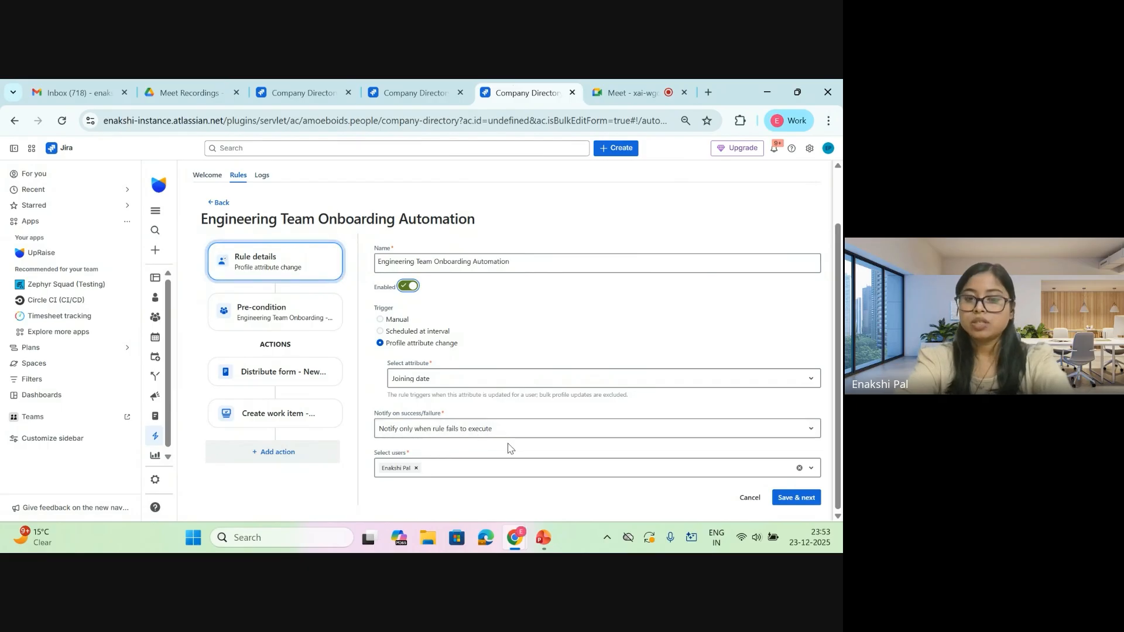
Review the success/failure notification choices and selectable recipients, and save the rule details to continue to the pre-condition
click(484, 429)
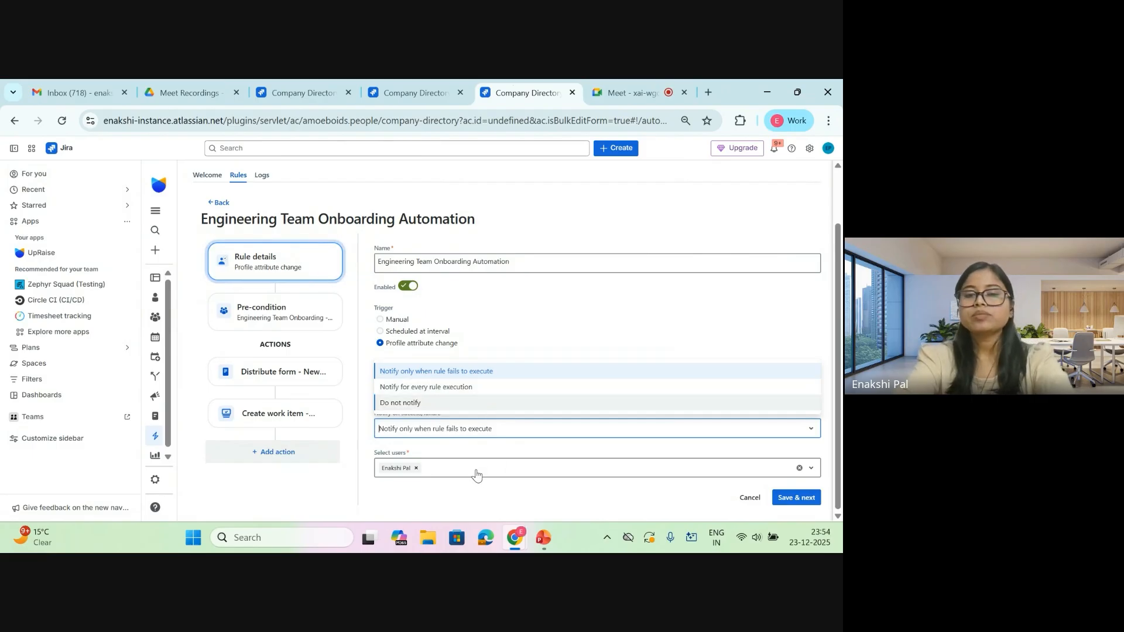
click(481, 499)
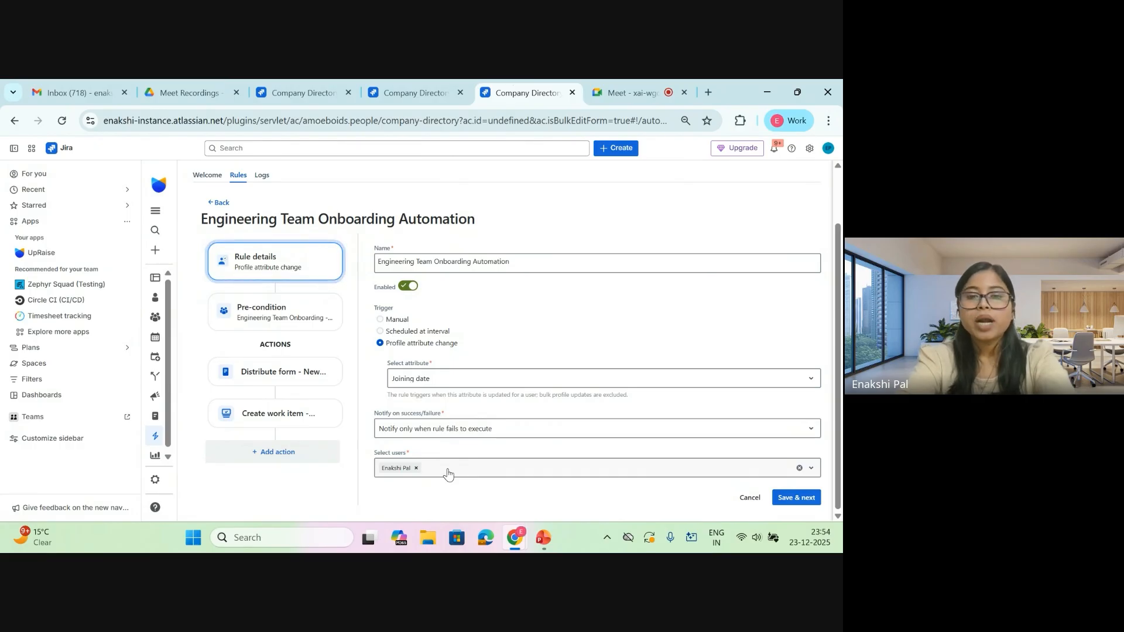
click(447, 473)
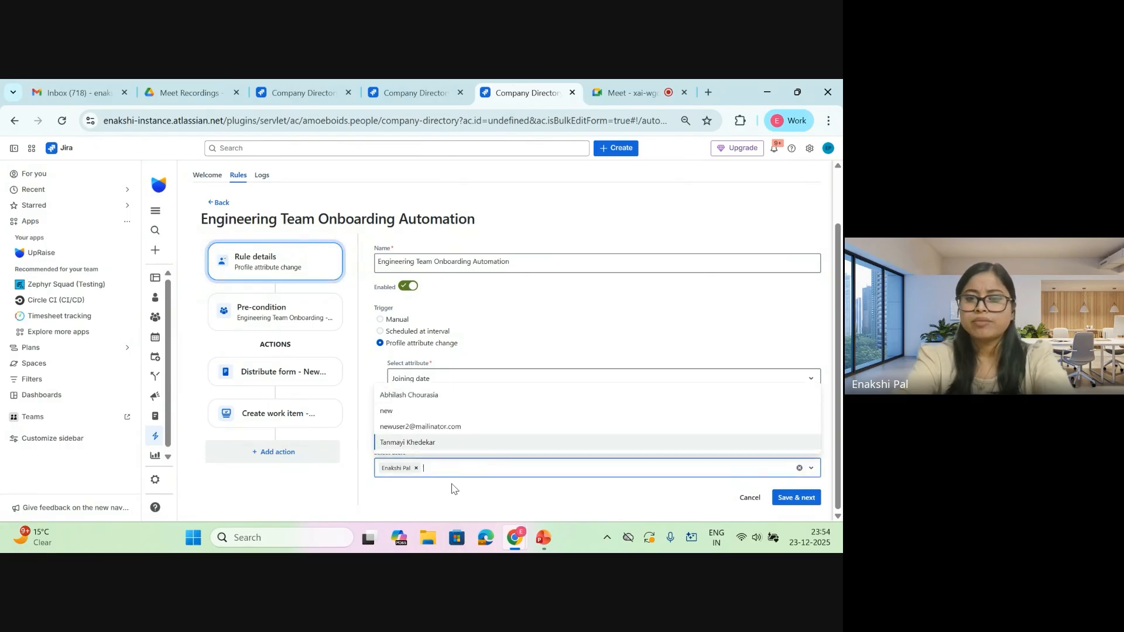
click(452, 490)
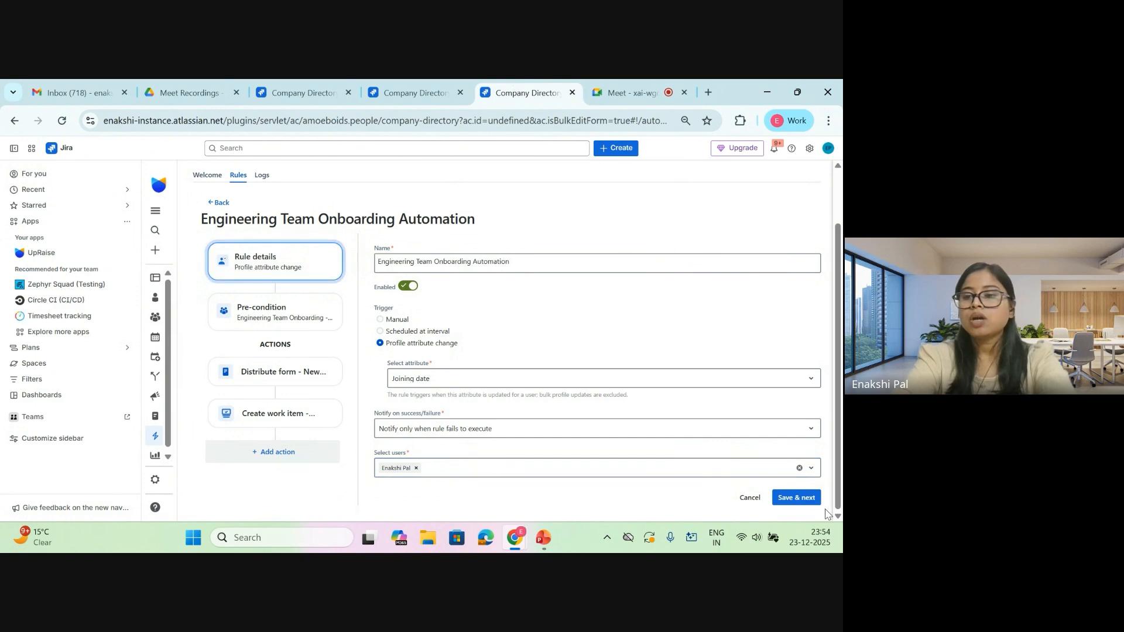
click(795, 498)
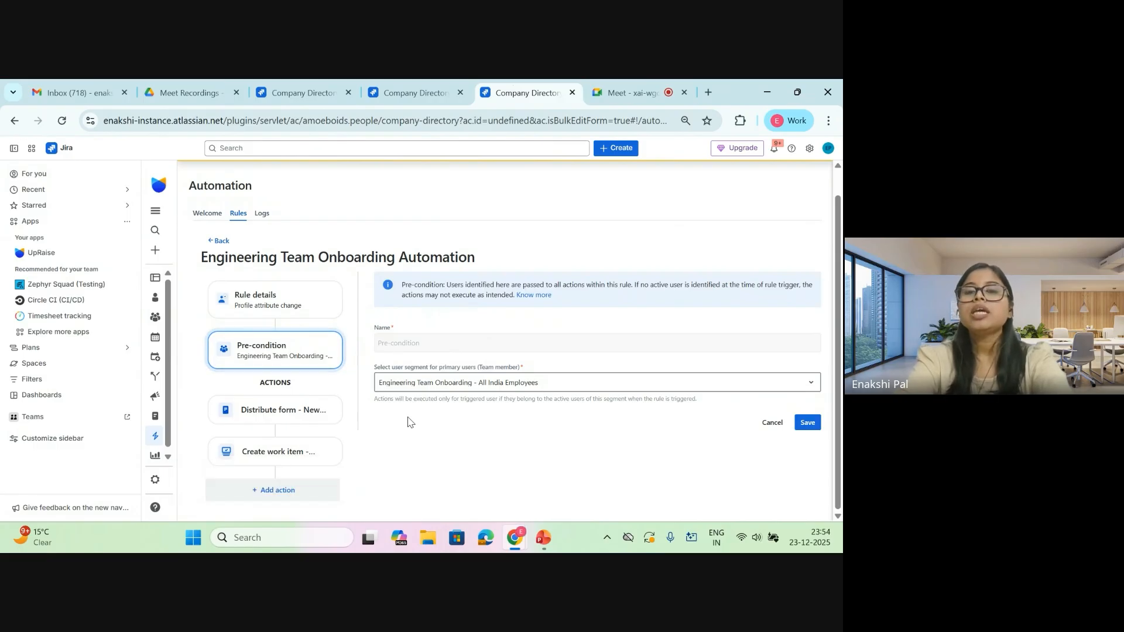
Choose Engineering Team Onboarding - All India Employees as the pre-condition's primary user segment, save it and dismiss the notification
click(446, 389)
scroll(461, 448, down, 2)
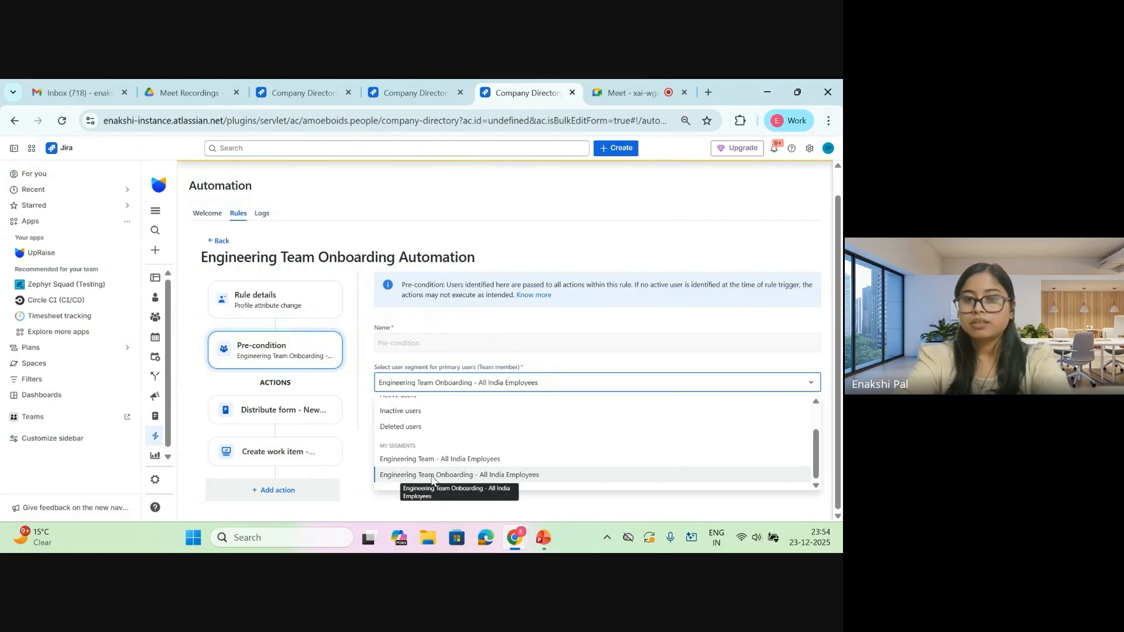
click(462, 476)
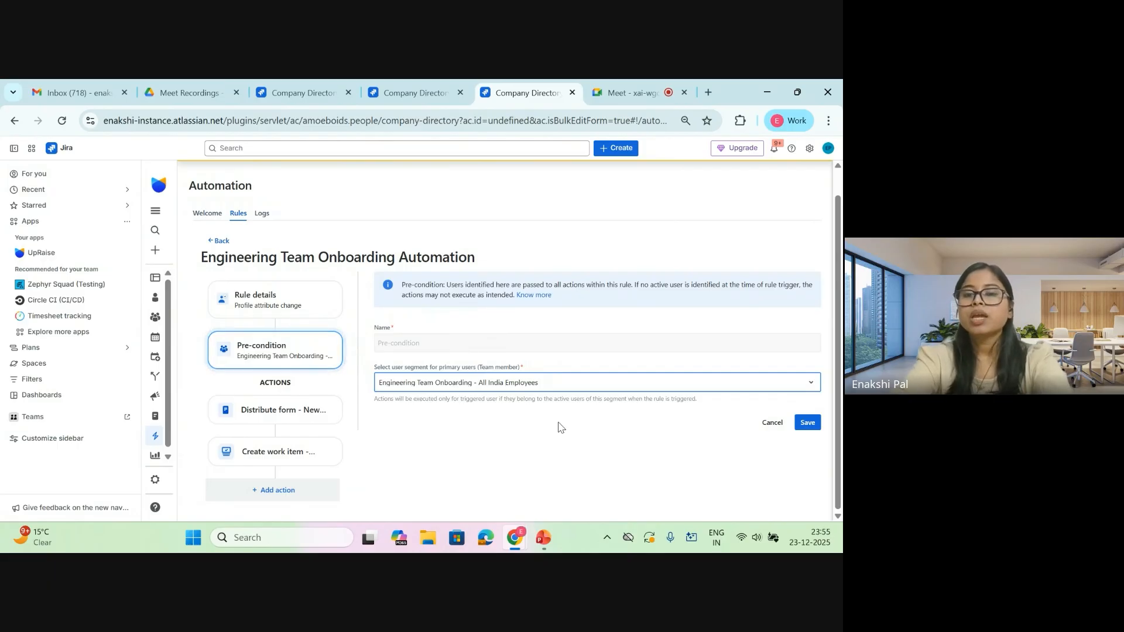
click(813, 427)
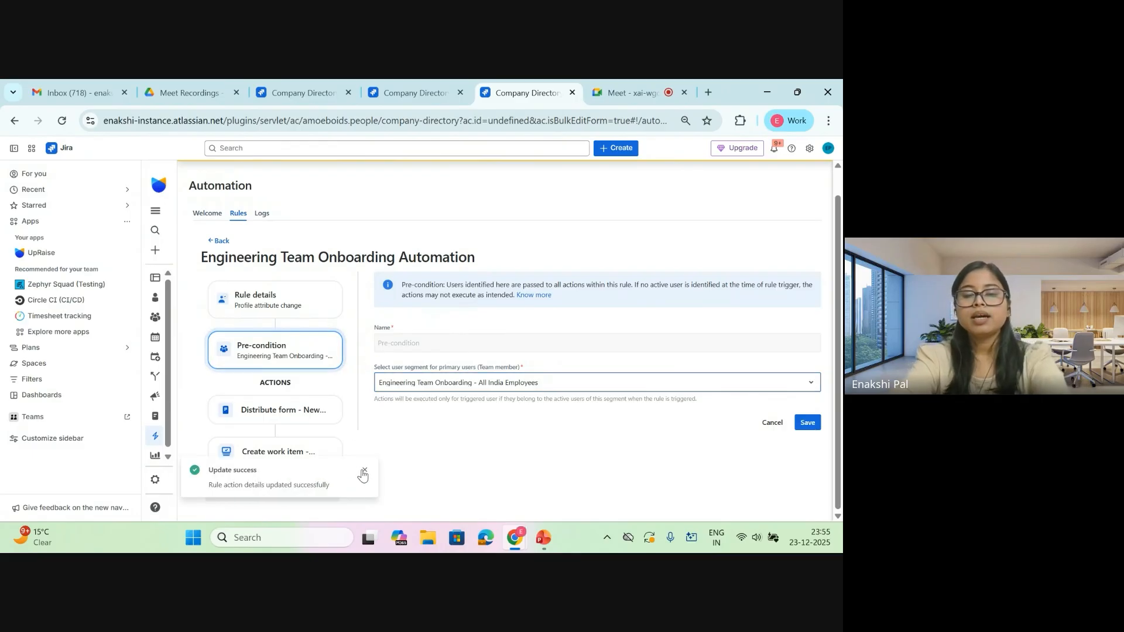
click(363, 471)
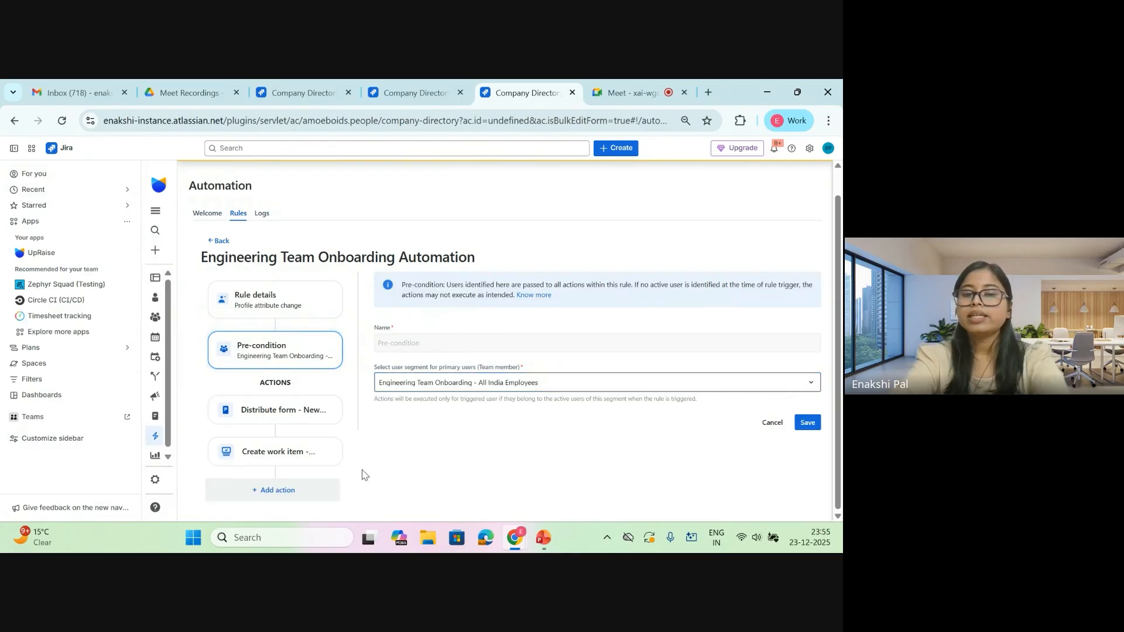
Review the action types available for the rule and close the selection without adding an action
click(283, 491)
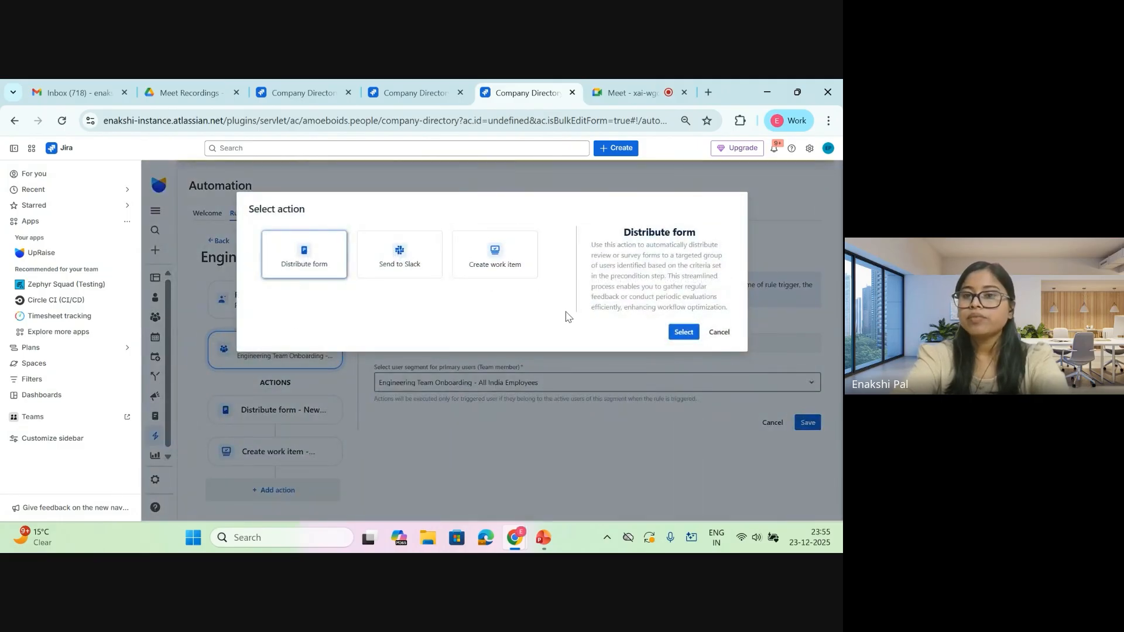
click(720, 333)
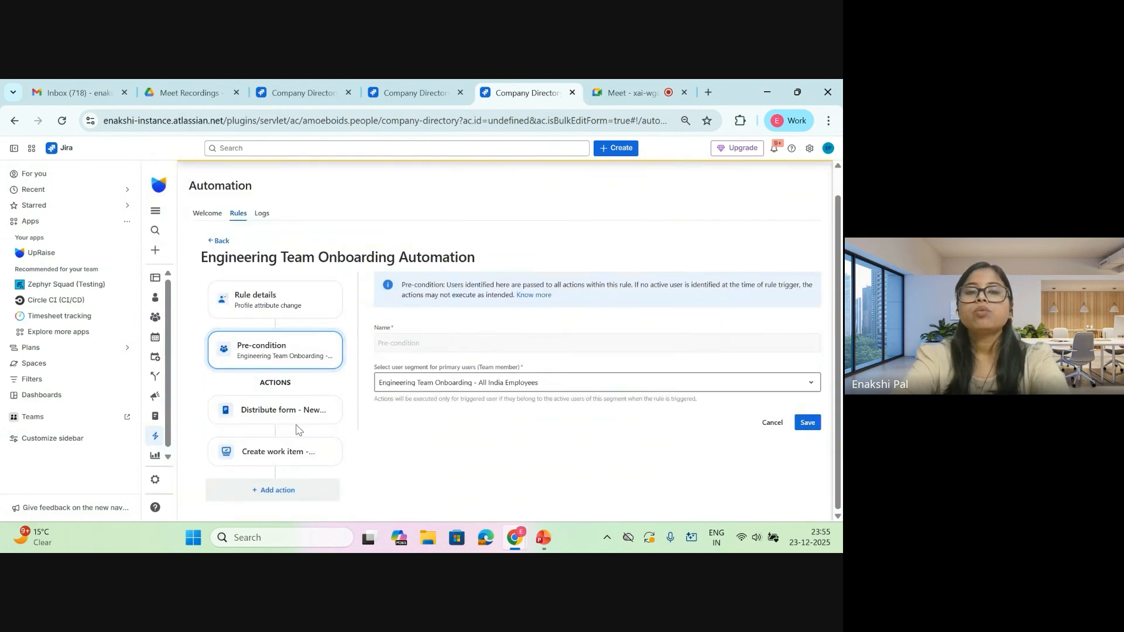
click(277, 492)
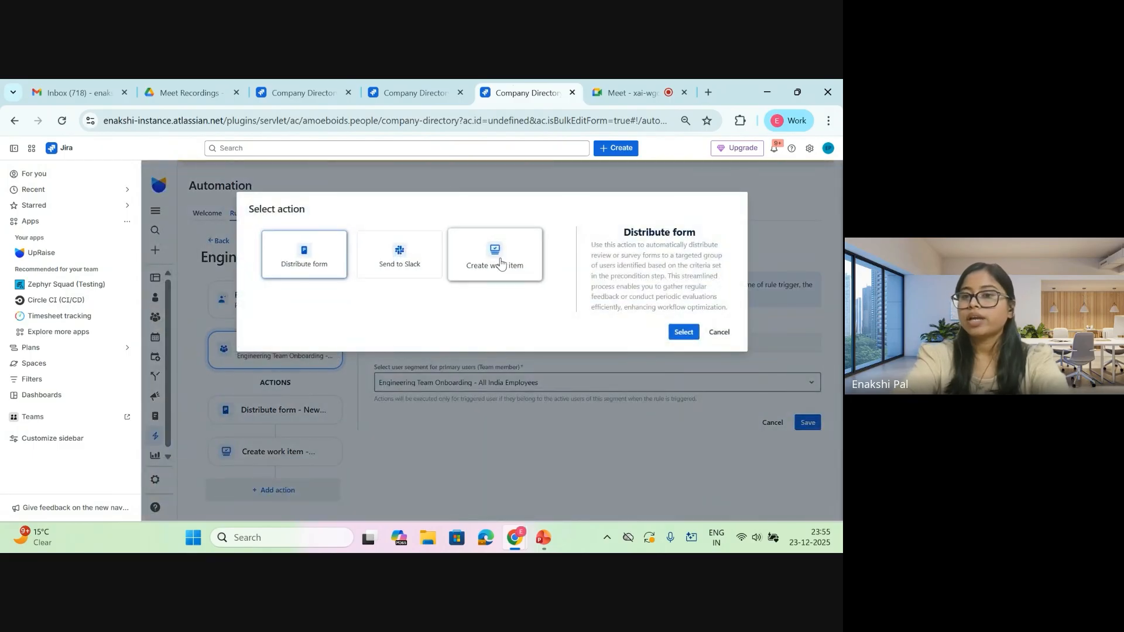
click(719, 331)
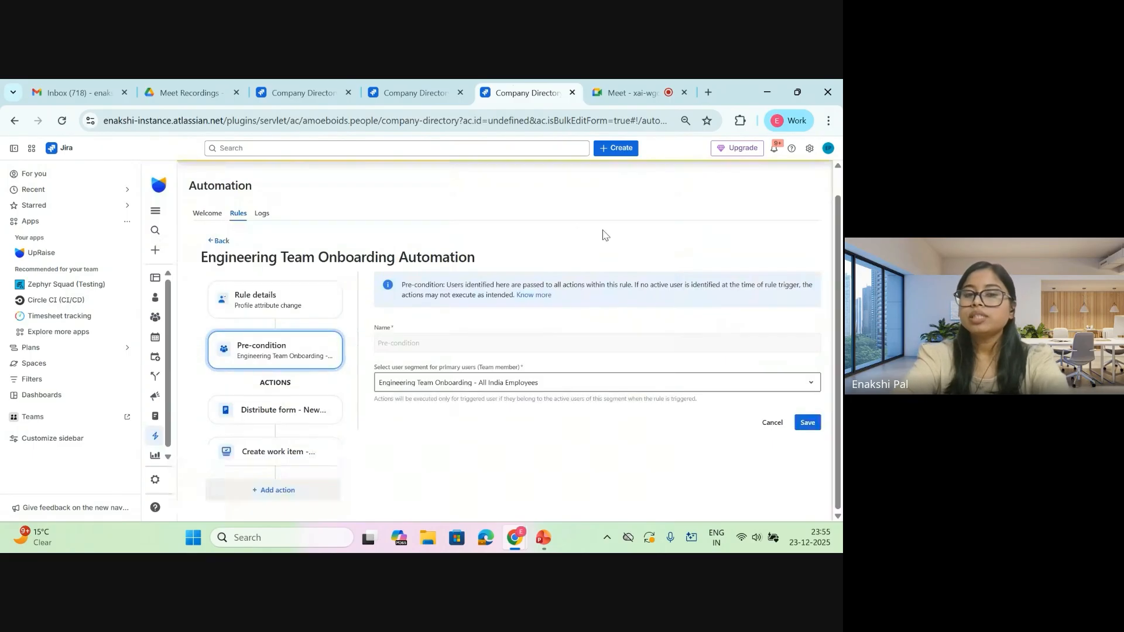
Open the Distribute form - New Employee Onboarding action and look through the form templates available for distribution
click(296, 416)
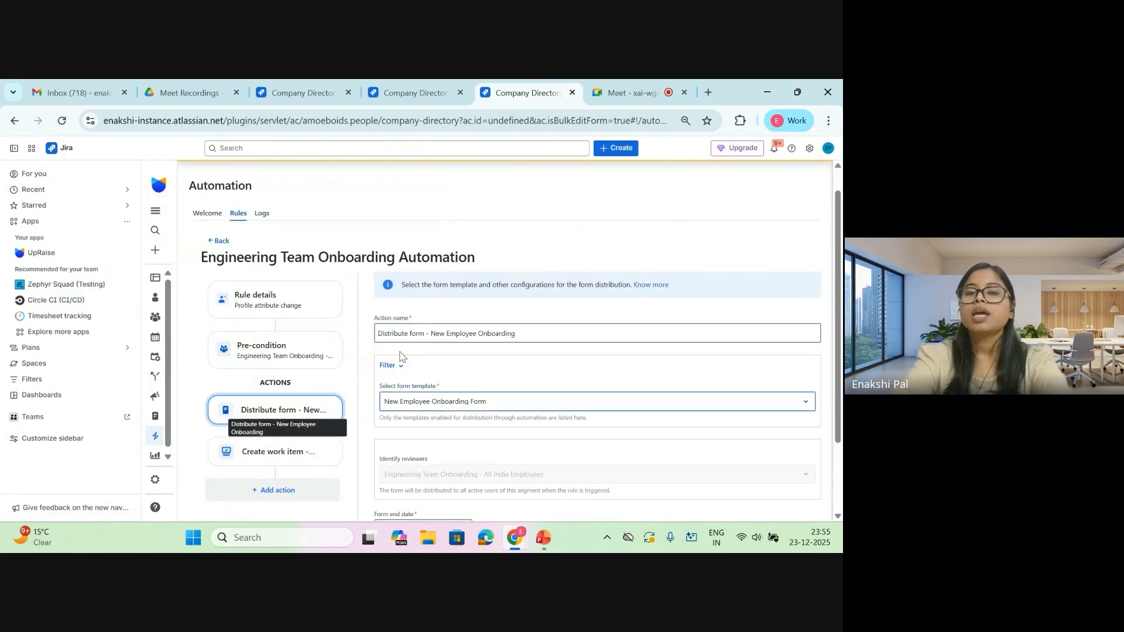
scroll(520, 351, down, 1)
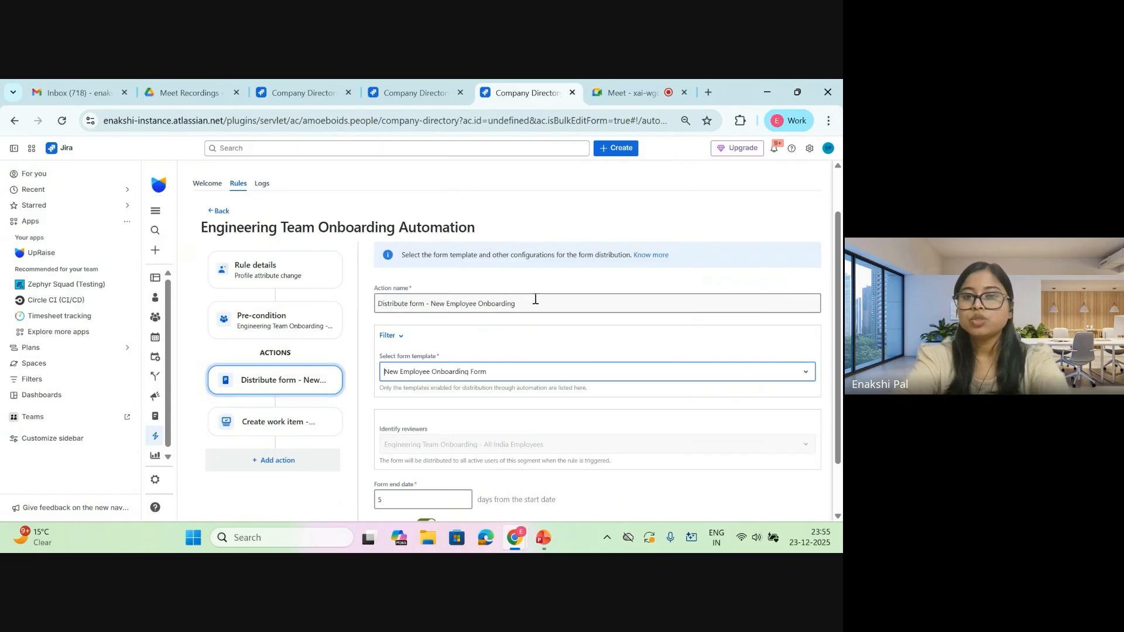
scroll(512, 344, down, 1)
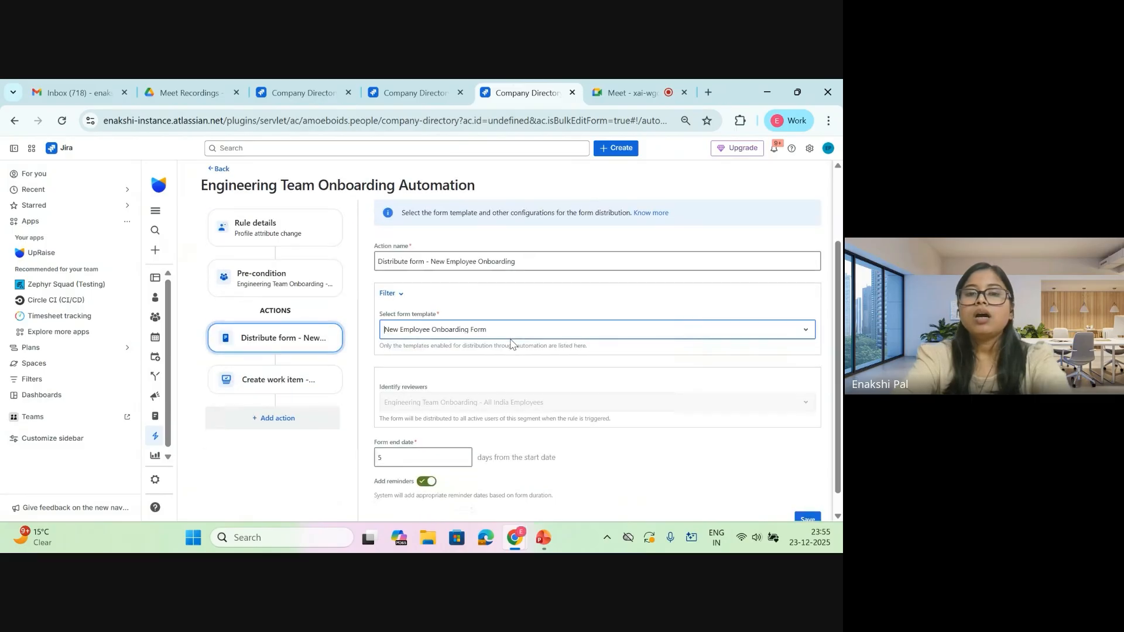
click(447, 334)
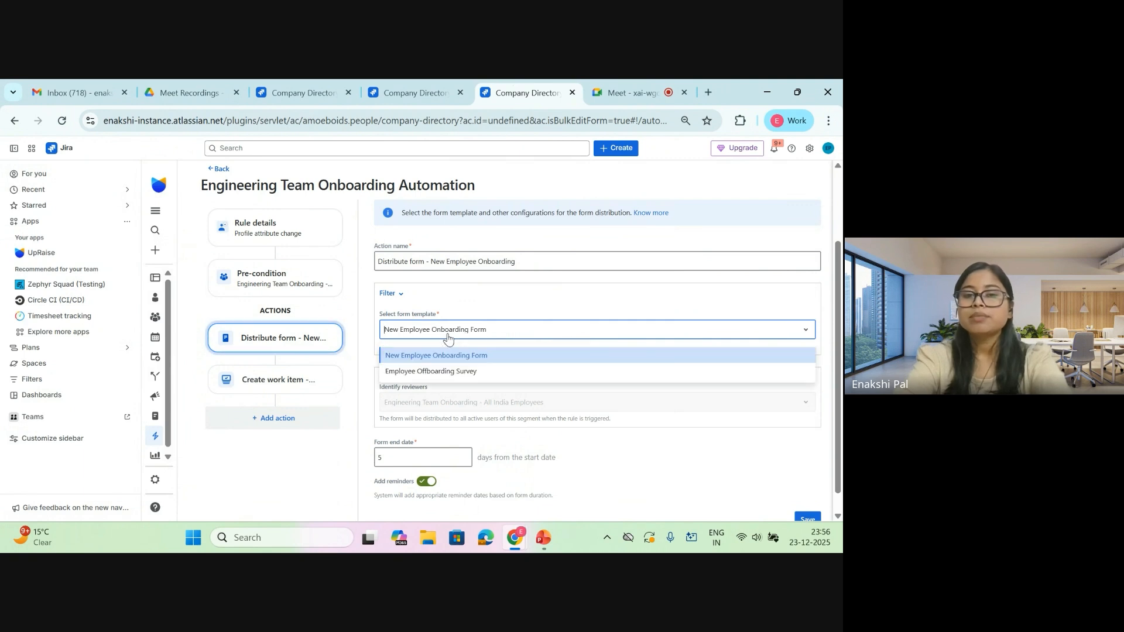
click(534, 302)
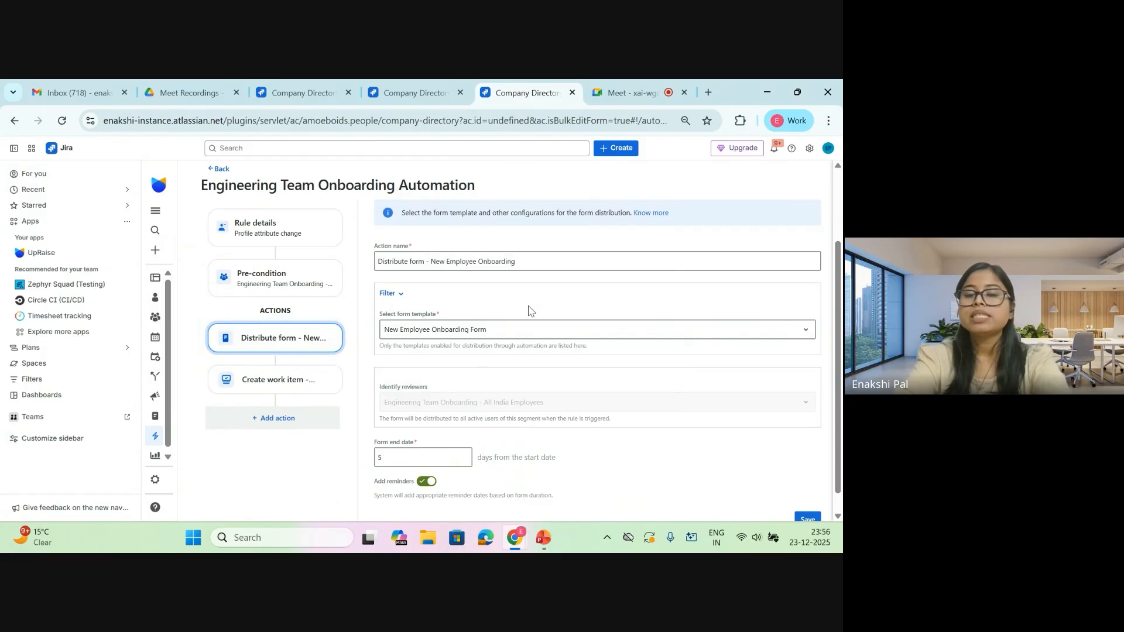
click(528, 335)
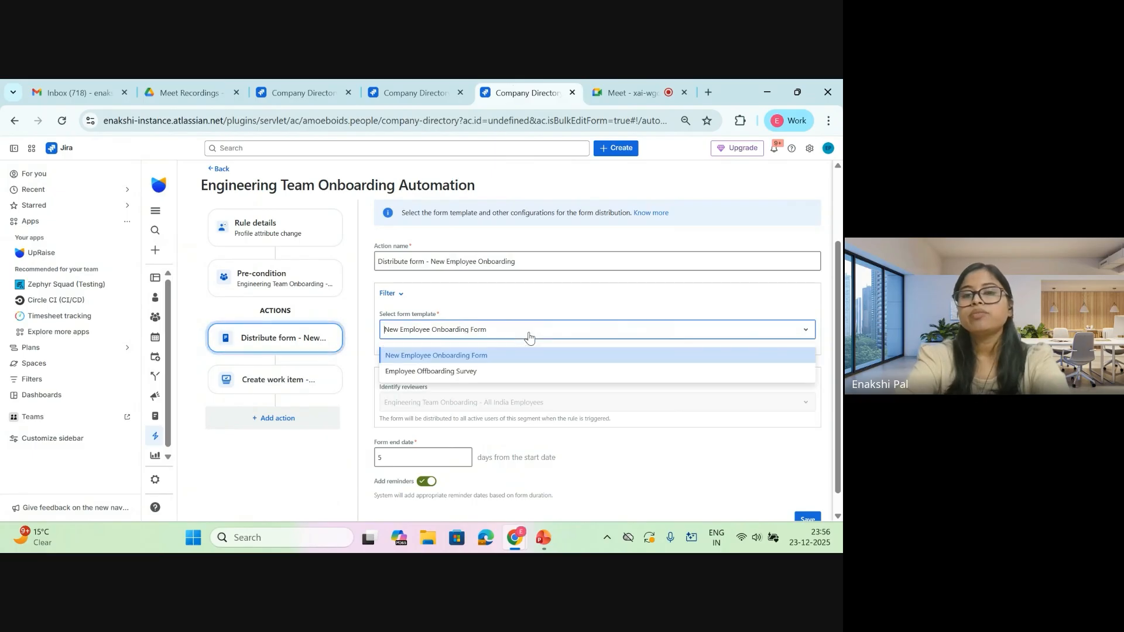
click(532, 395)
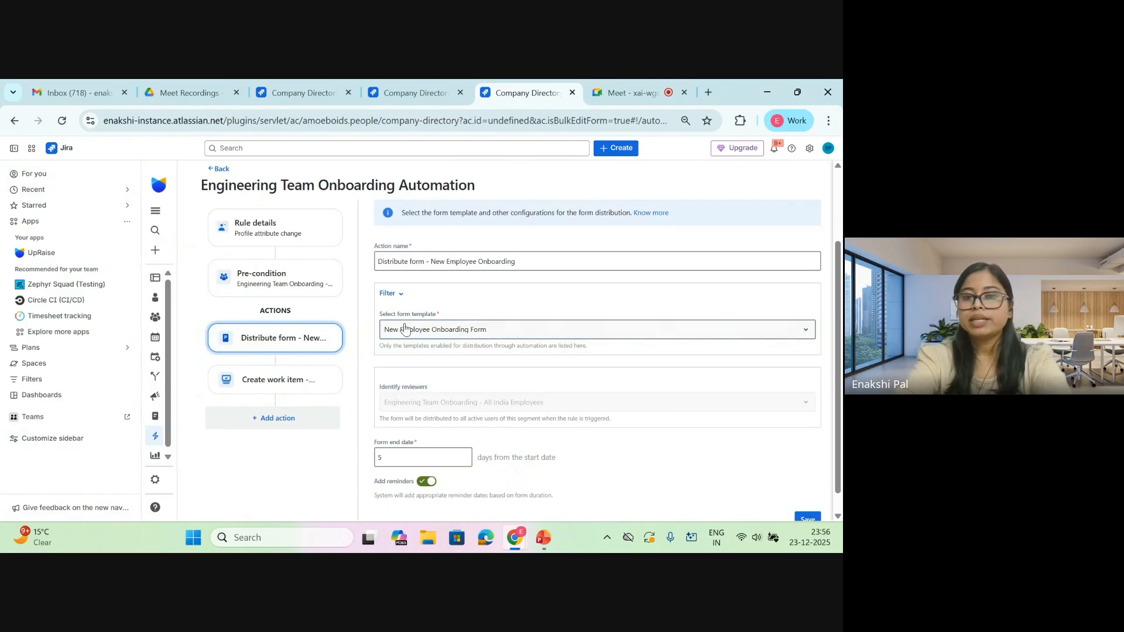
Review the form end date and reminder settings, and save the Distribute form action
scroll(491, 370, down, 1)
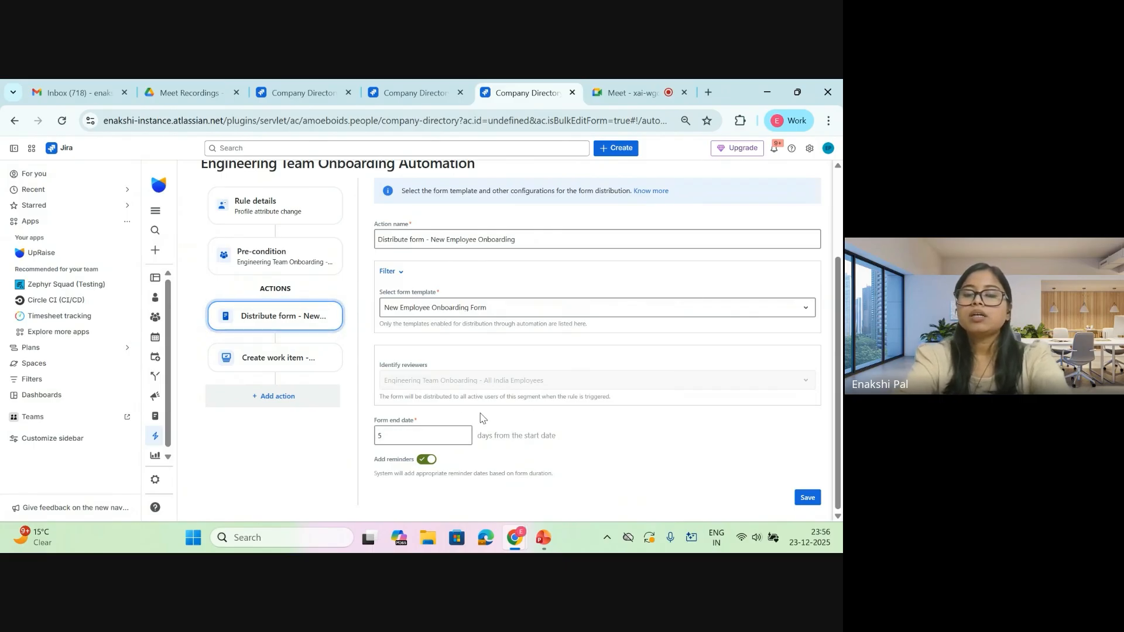
click(433, 428)
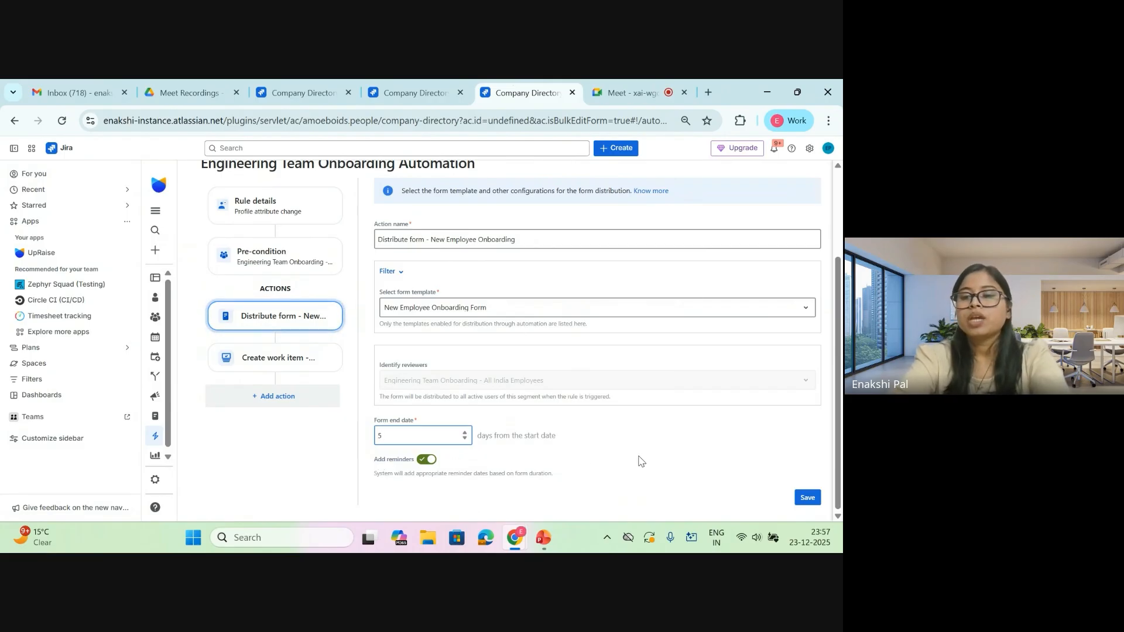
scroll(730, 444, up, 2)
scroll(729, 446, down, 1)
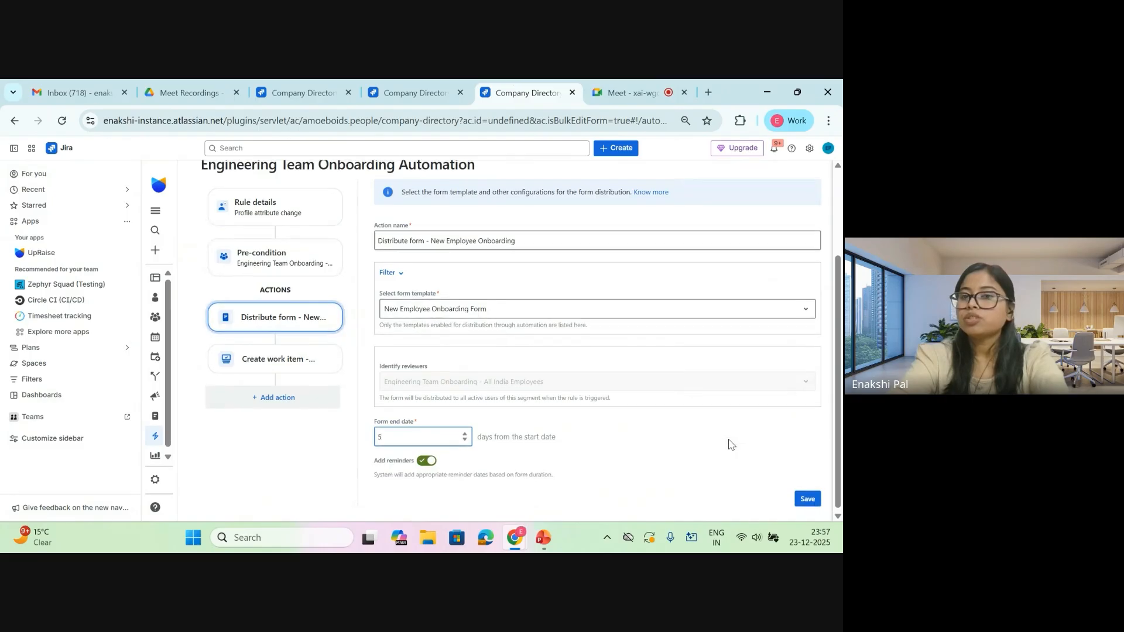
scroll(791, 482, down, 1)
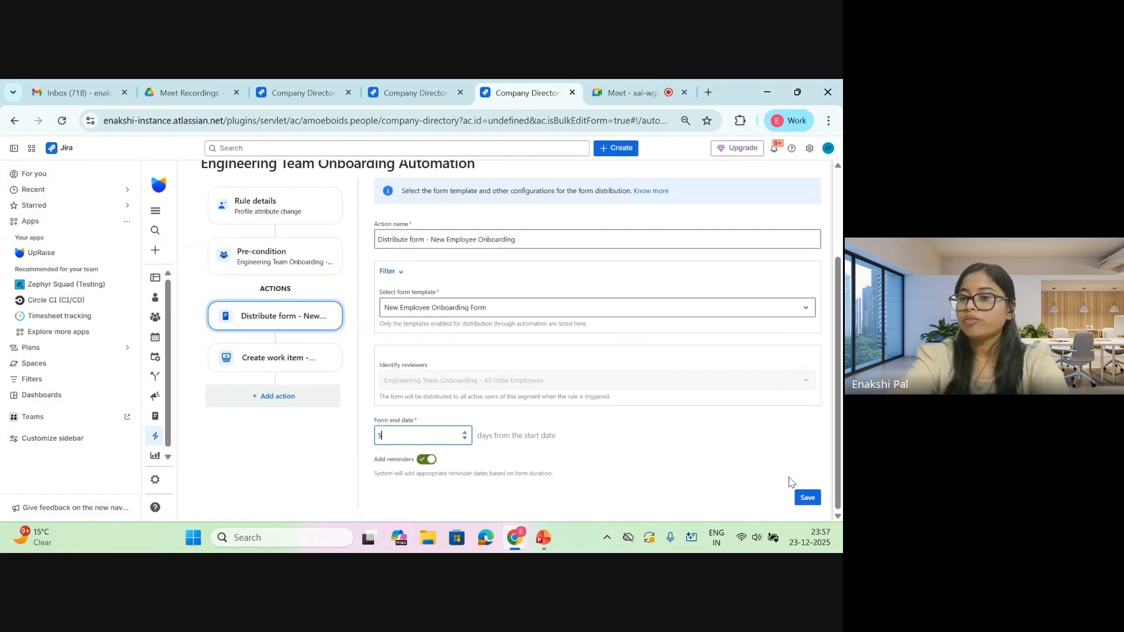
click(807, 497)
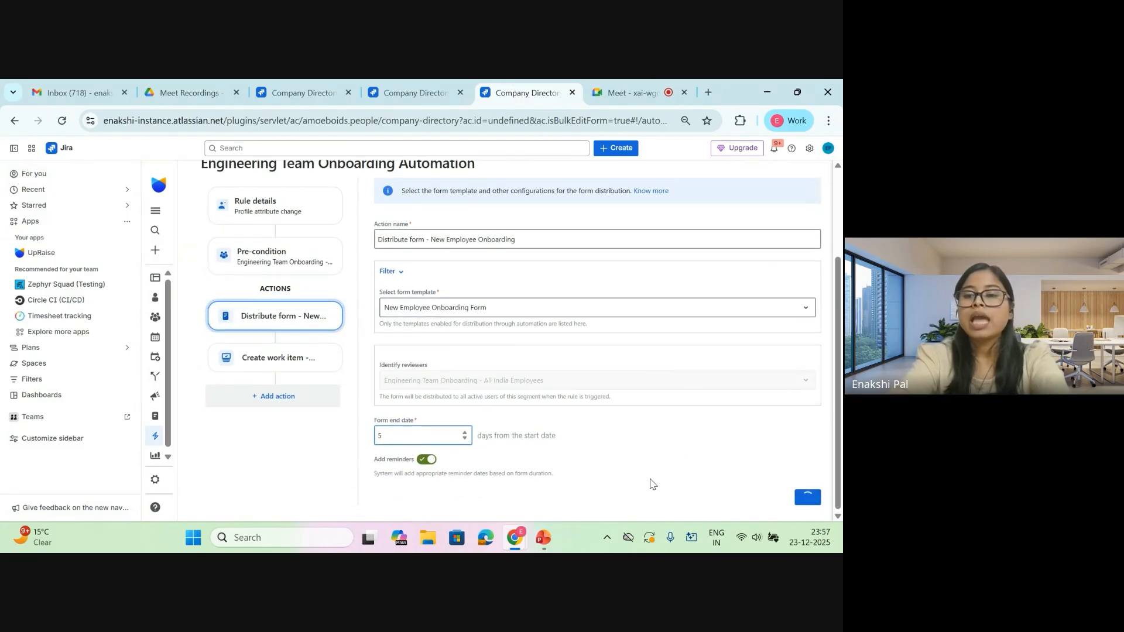
scroll(415, 432, down, 2)
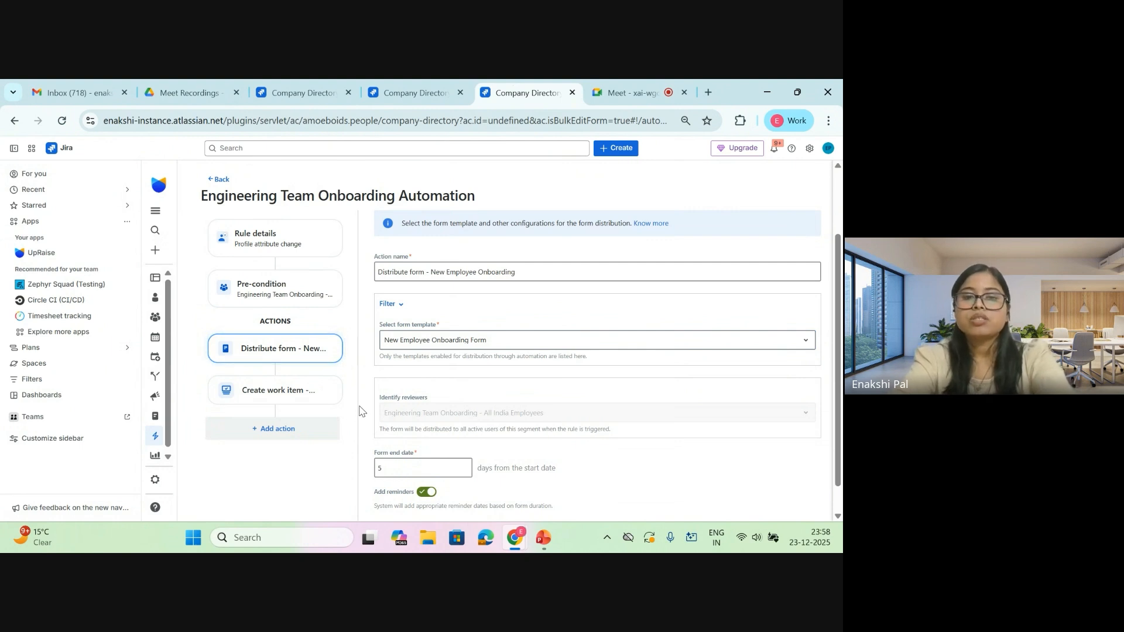
Open the Create work item - Employee Onboarding Checklist action and look through the available work templates
click(294, 402)
scroll(489, 293, down, 4)
scroll(589, 256, up, 5)
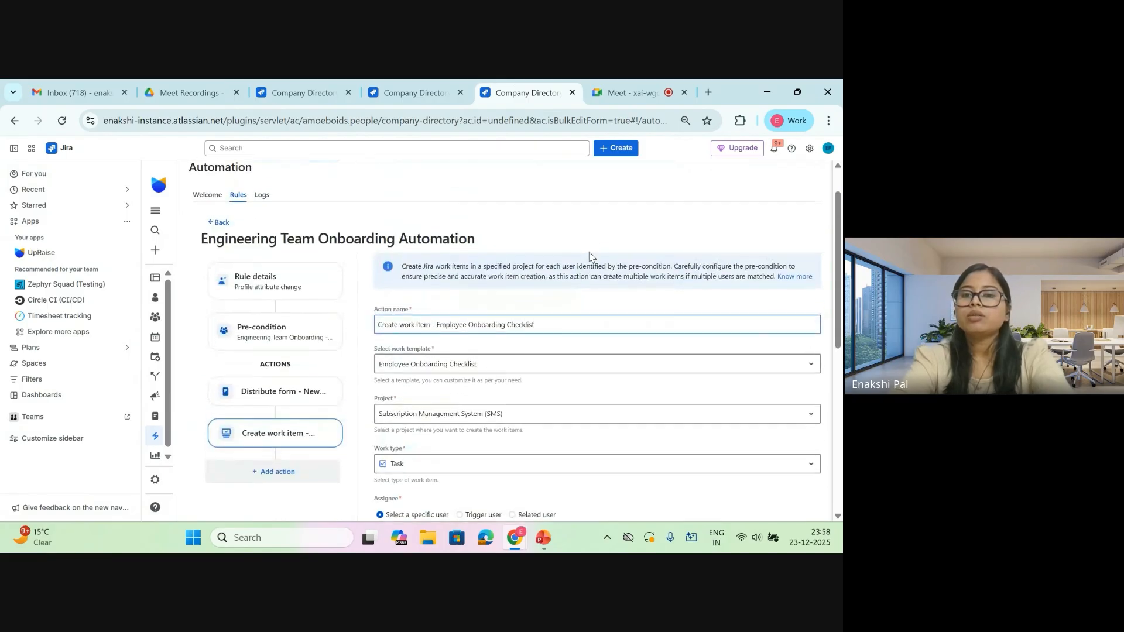
scroll(587, 319, down, 1)
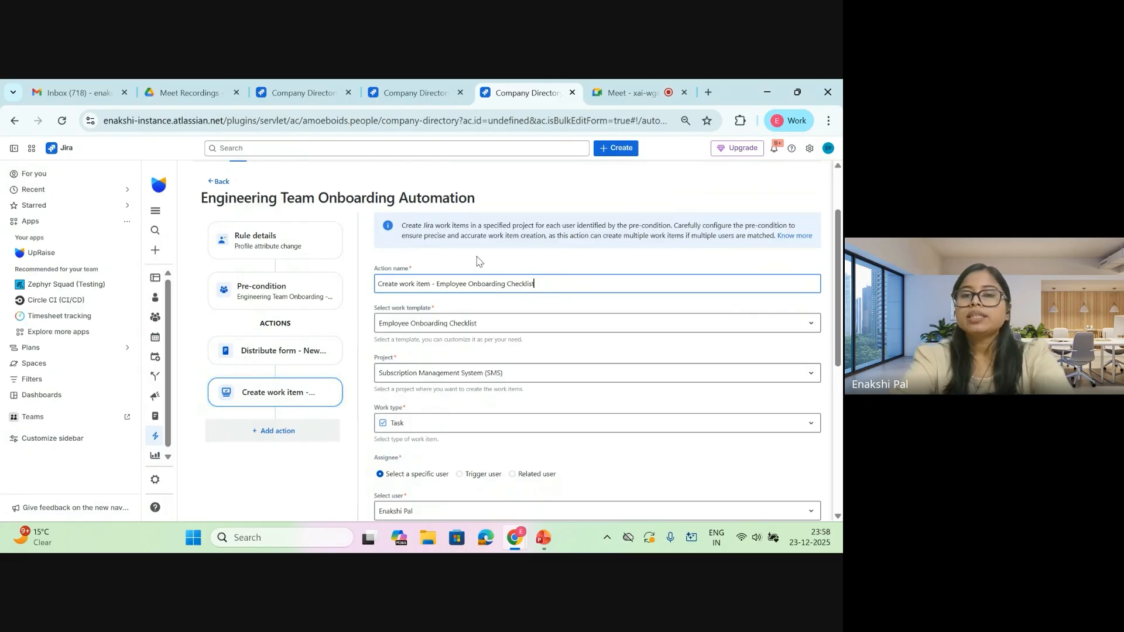
scroll(477, 261, down, 1)
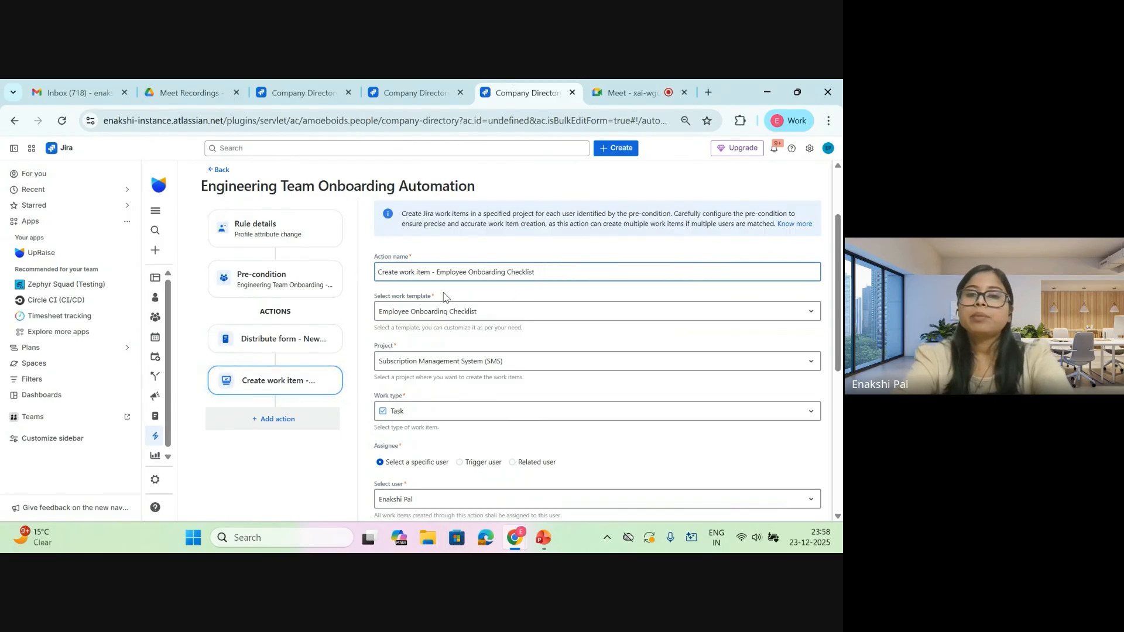
click(498, 299)
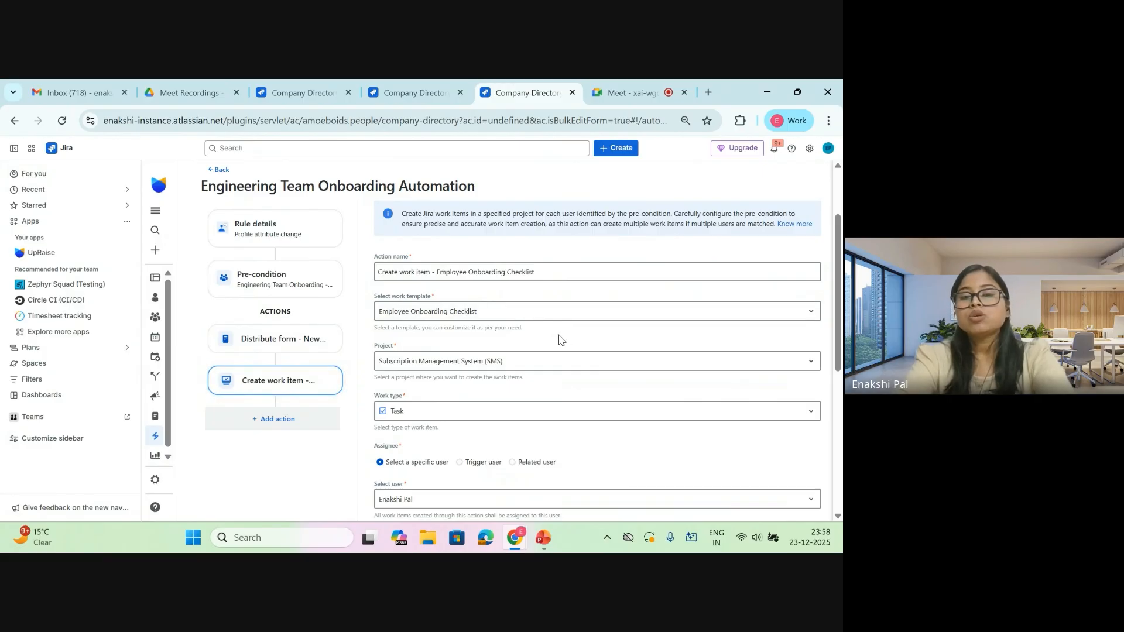
click(537, 316)
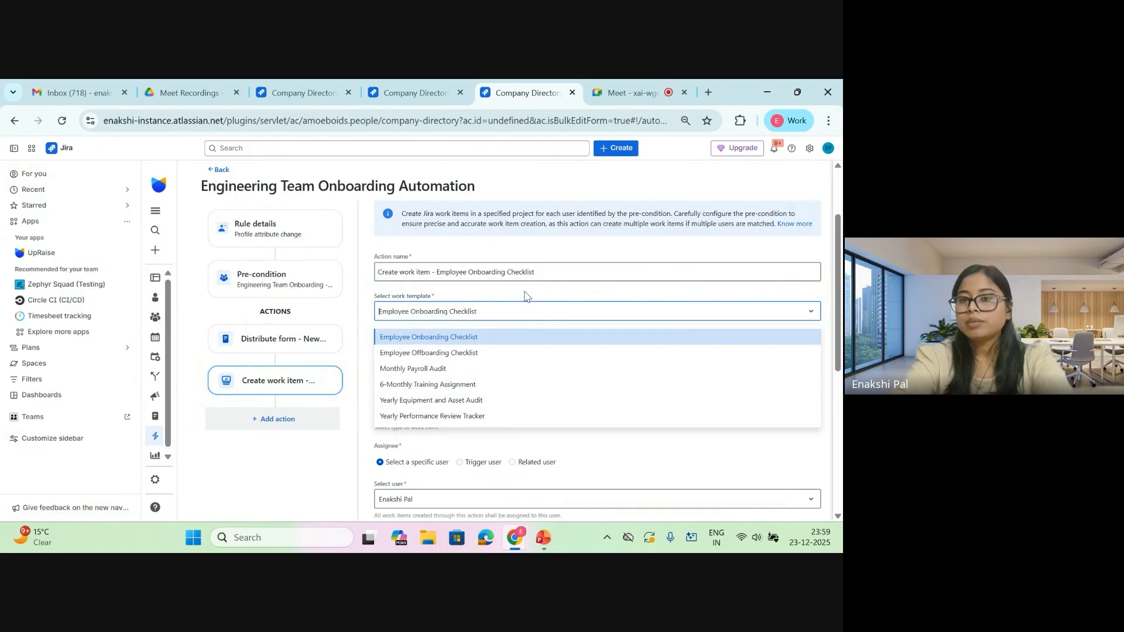
click(524, 296)
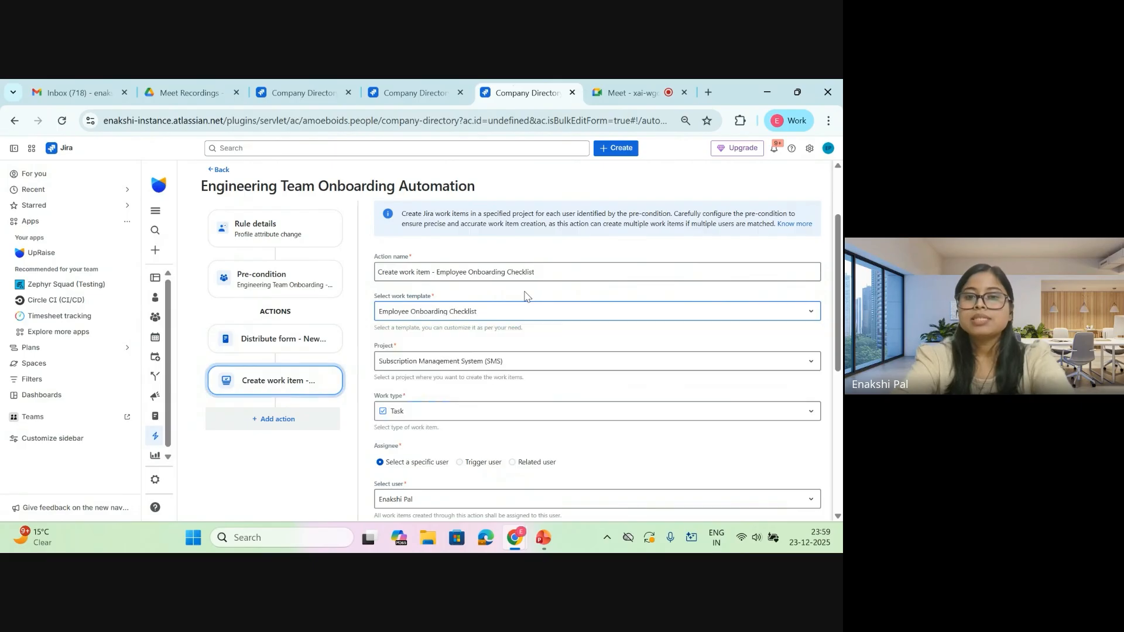
Choose Employee Onboarding Checklist as the work template and review the summary and description it provides
click(505, 317)
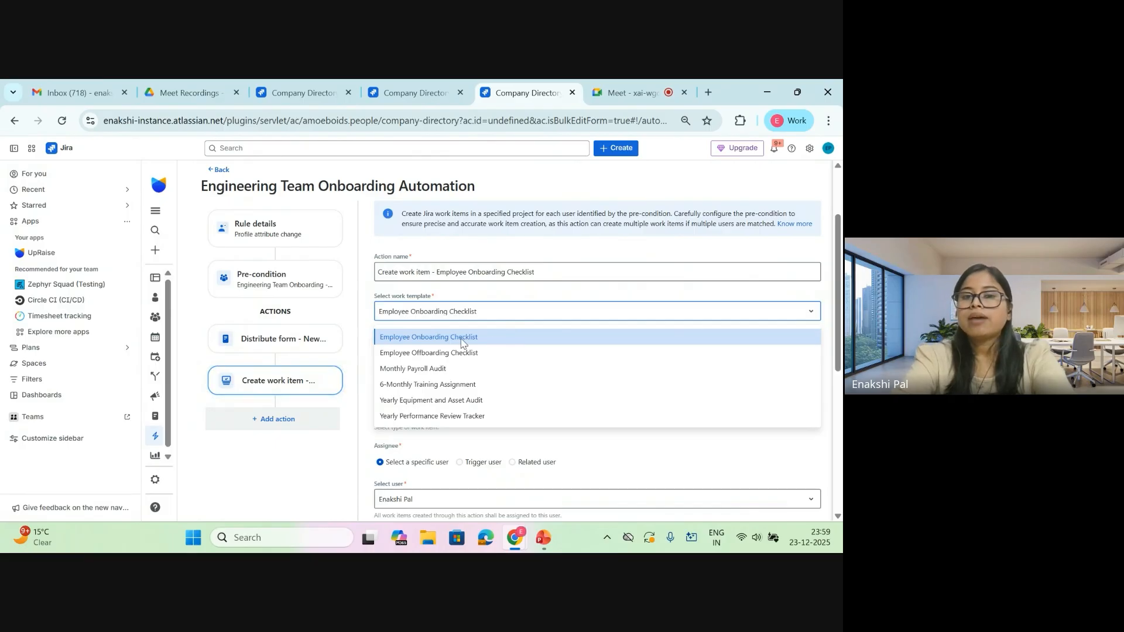
click(433, 339)
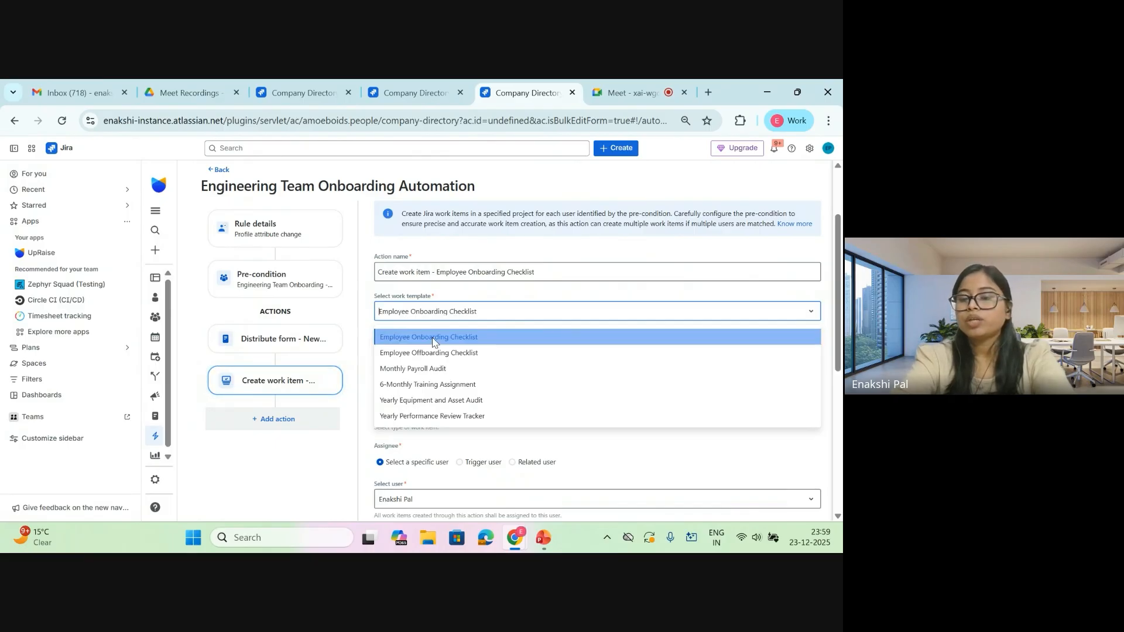
scroll(493, 347, down, 4)
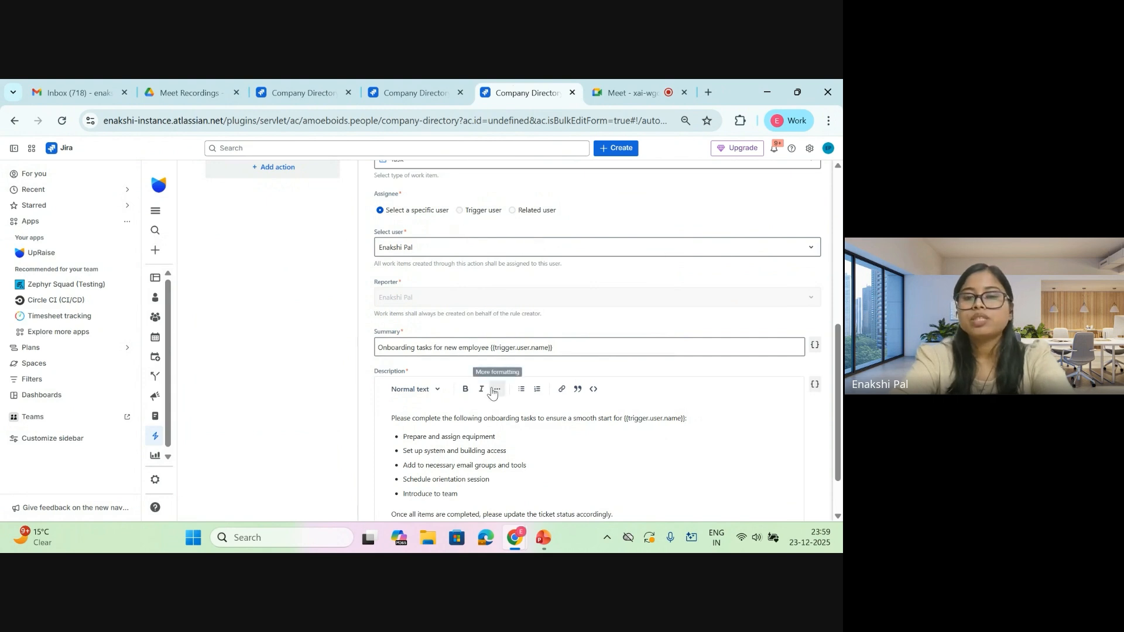
scroll(475, 348, down, 1)
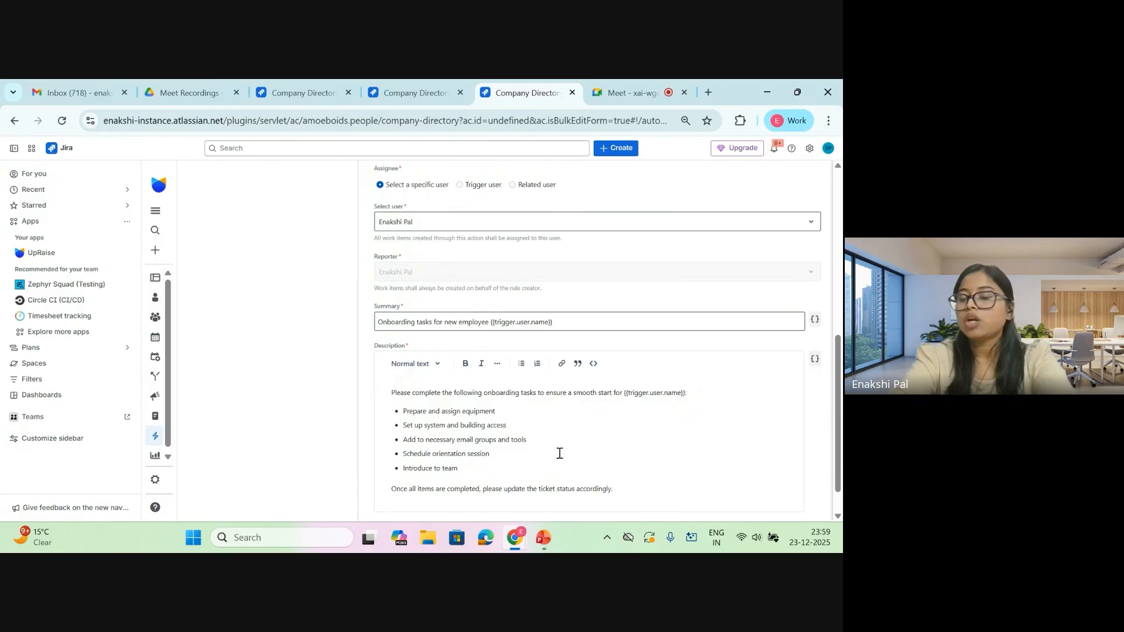
scroll(560, 453, up, 3)
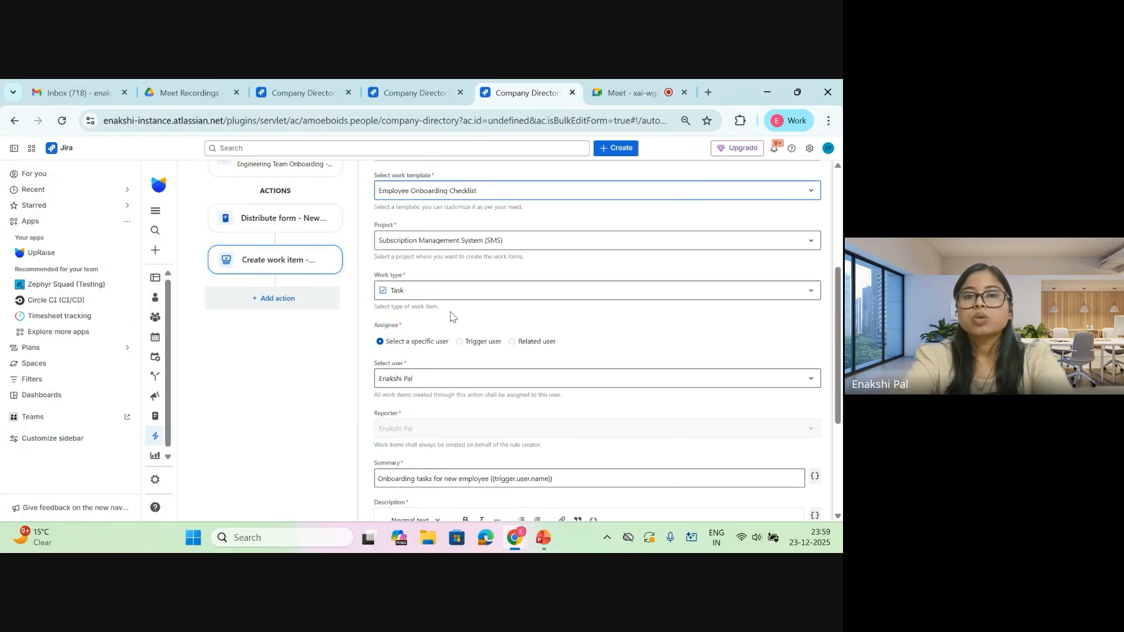
scroll(450, 316, up, 2)
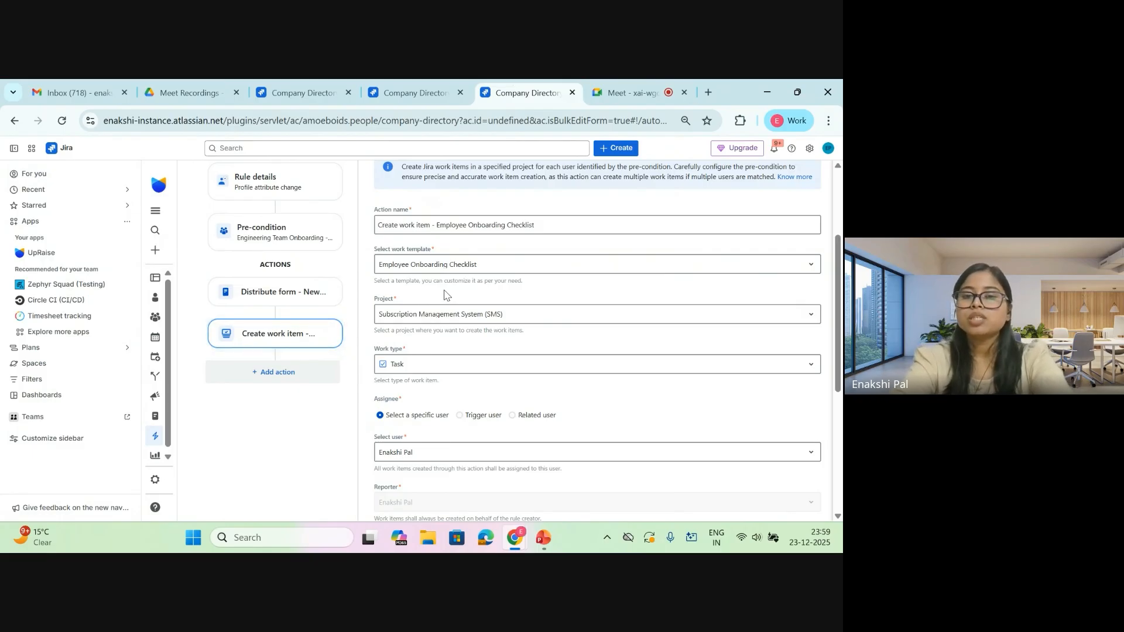
Set the work item's project to Subscription Management System (SMS) and its work type to Task
click(466, 315)
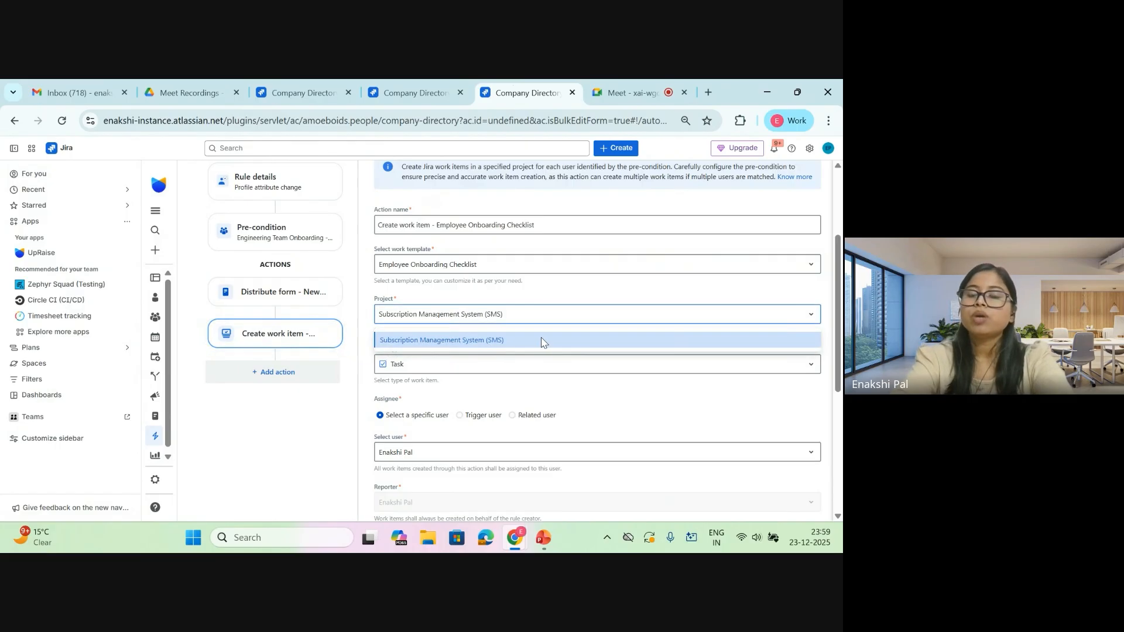
click(481, 339)
scroll(525, 341, down, 1)
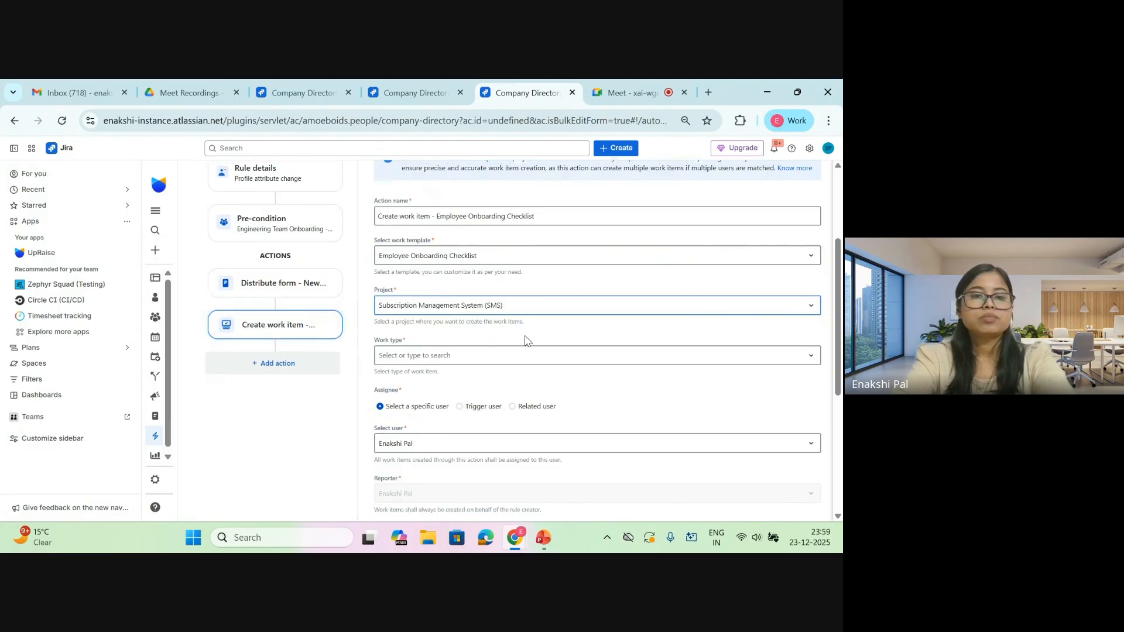
scroll(525, 341, down, 1)
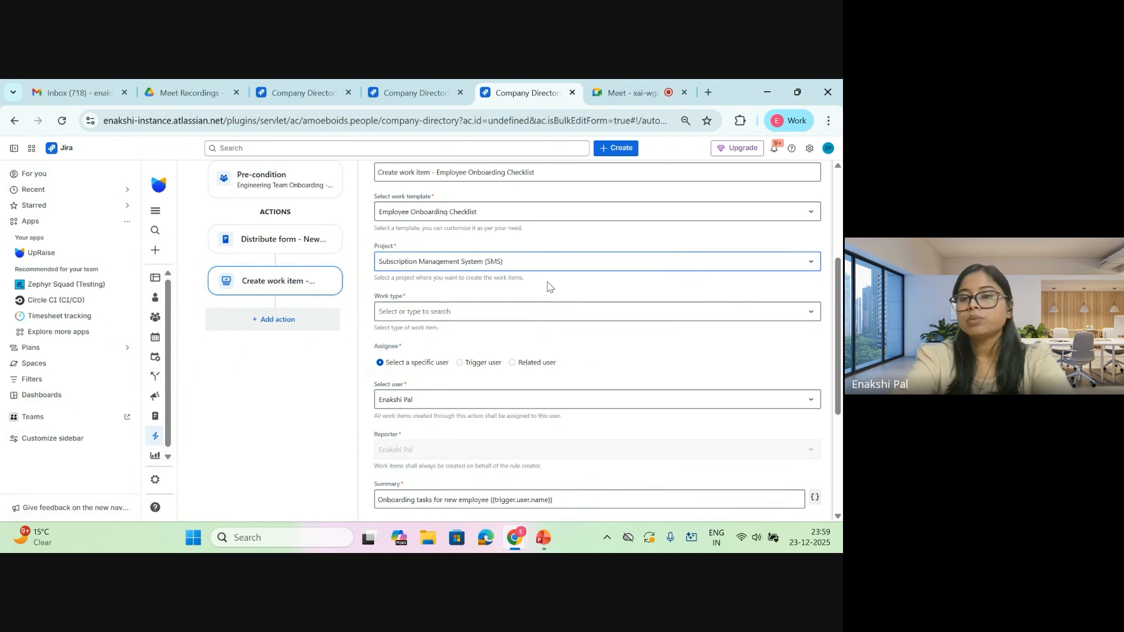
click(462, 320)
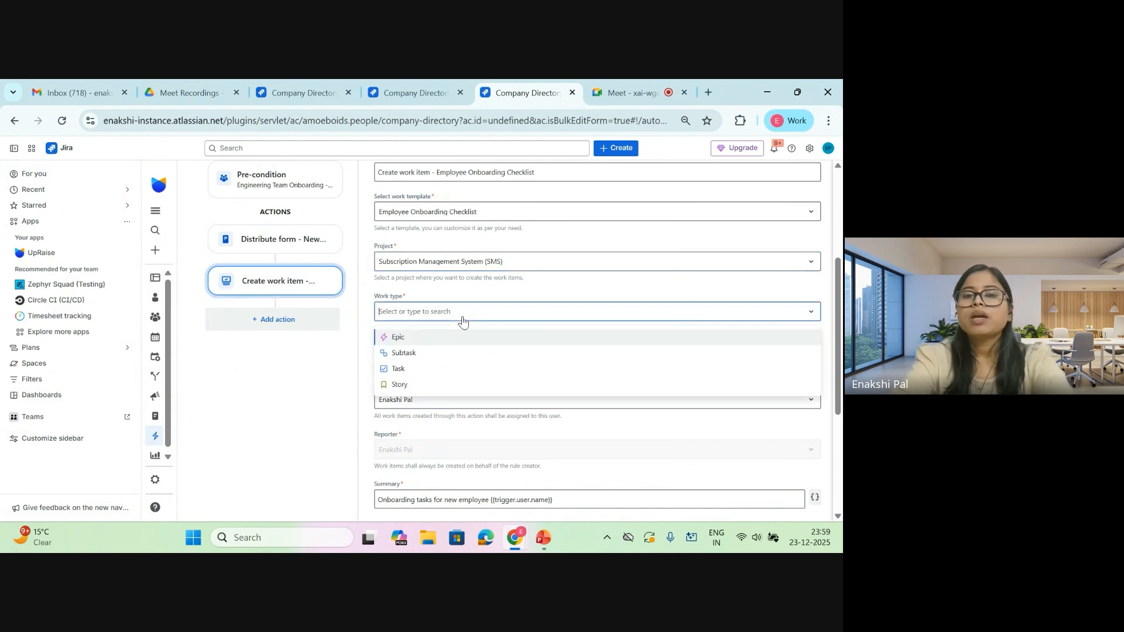
click(459, 369)
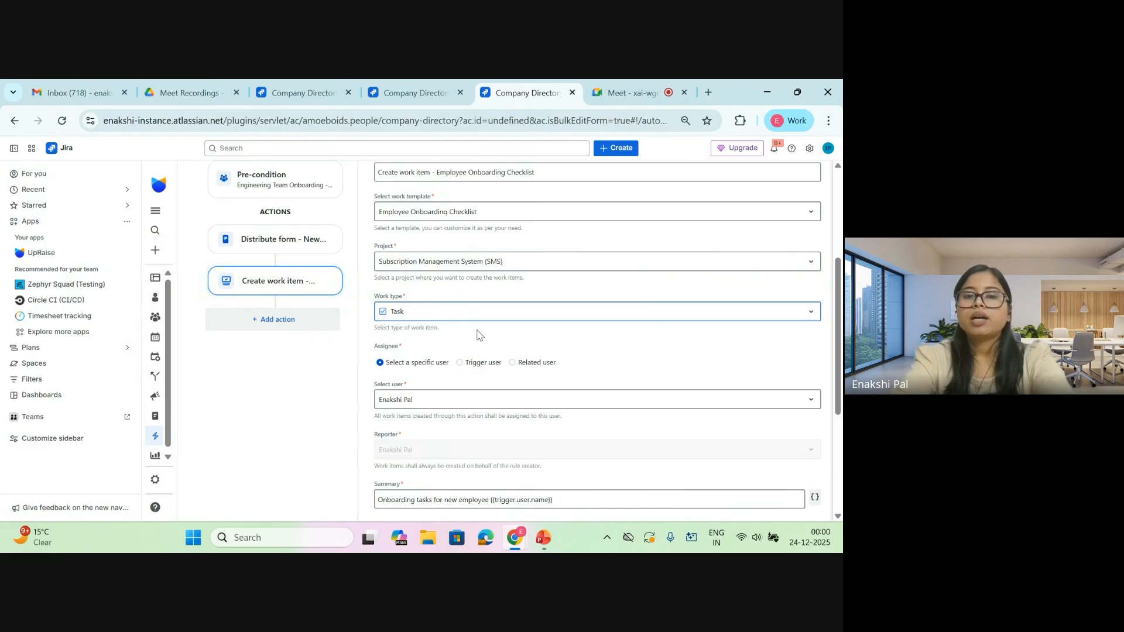
Look through the users offered for a specific assignee and try Trigger user as the work item's assignee
scroll(477, 334, down, 1)
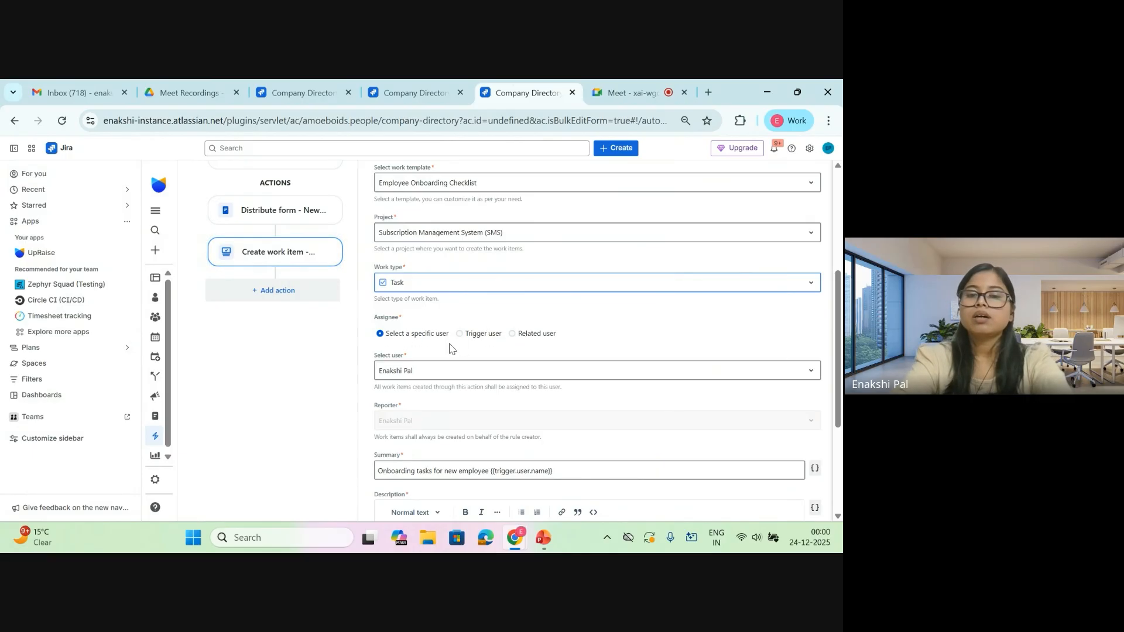
scroll(449, 349, down, 1)
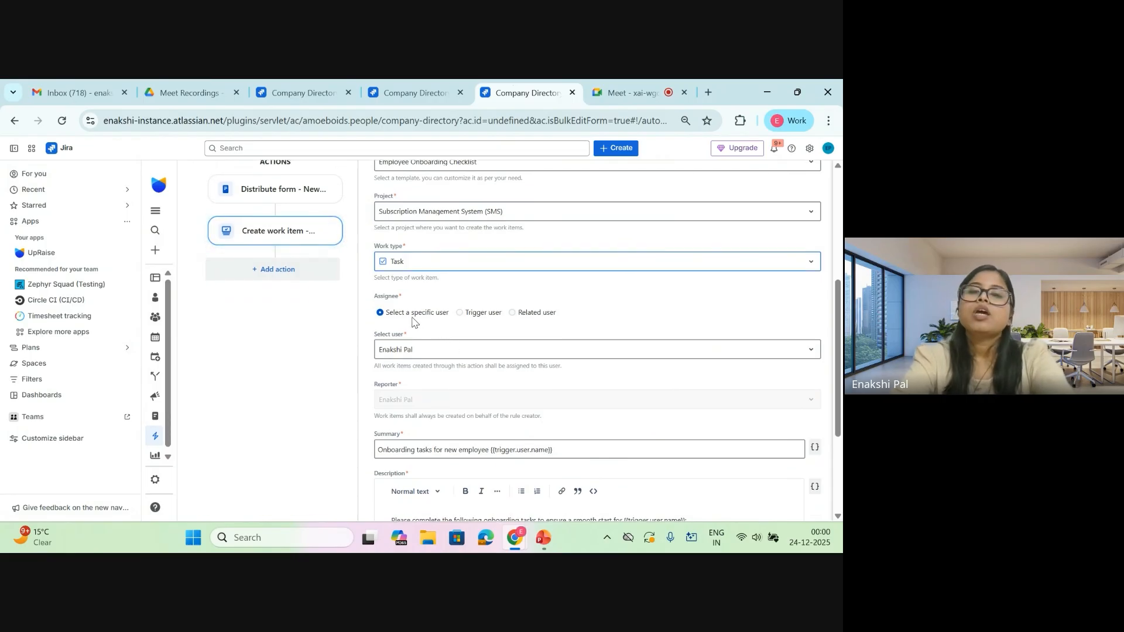
click(429, 351)
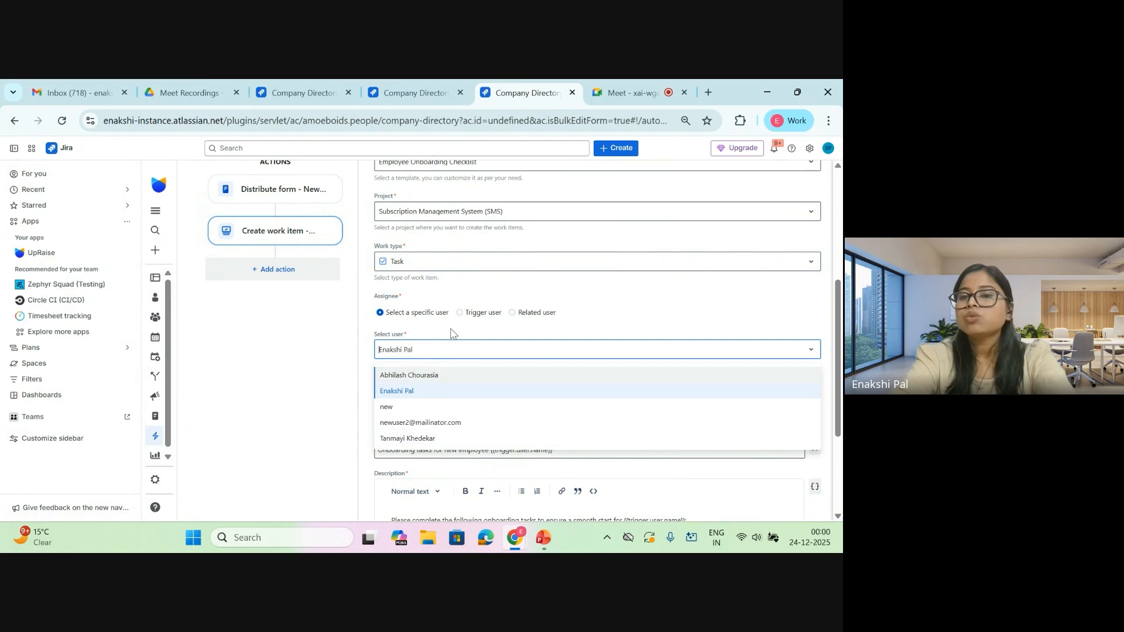
click(450, 333)
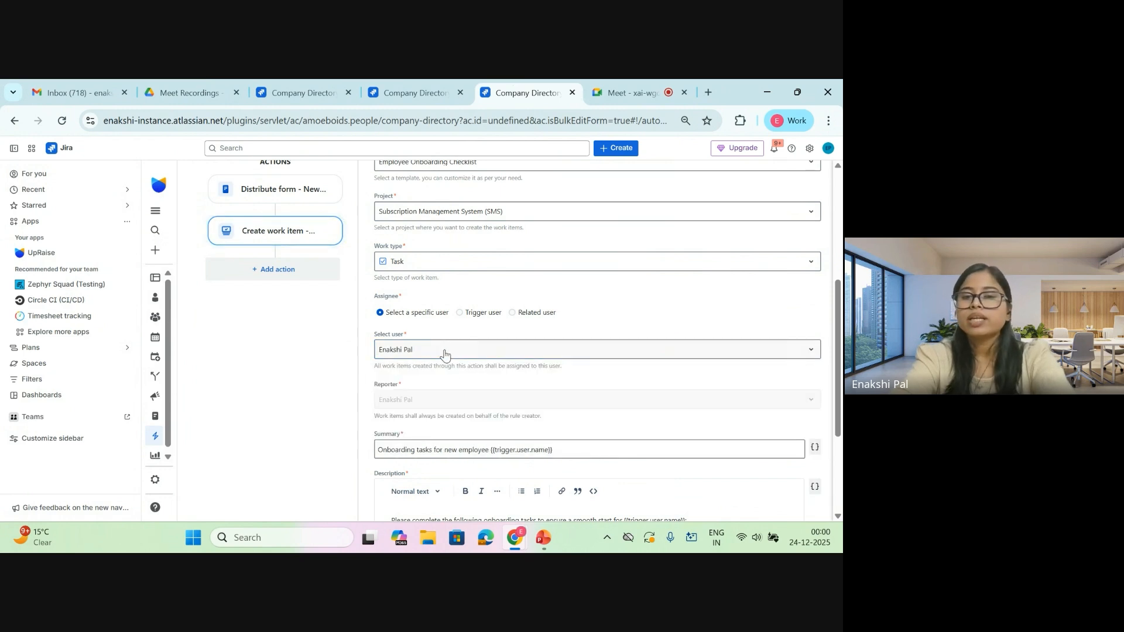
click(461, 313)
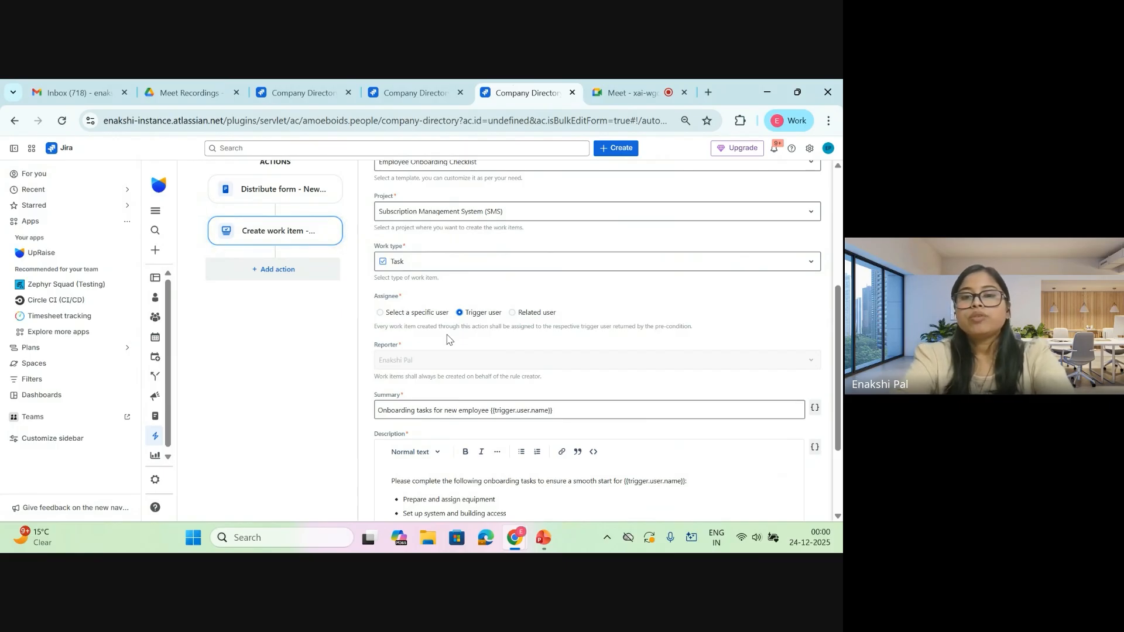
scroll(474, 338, up, 1)
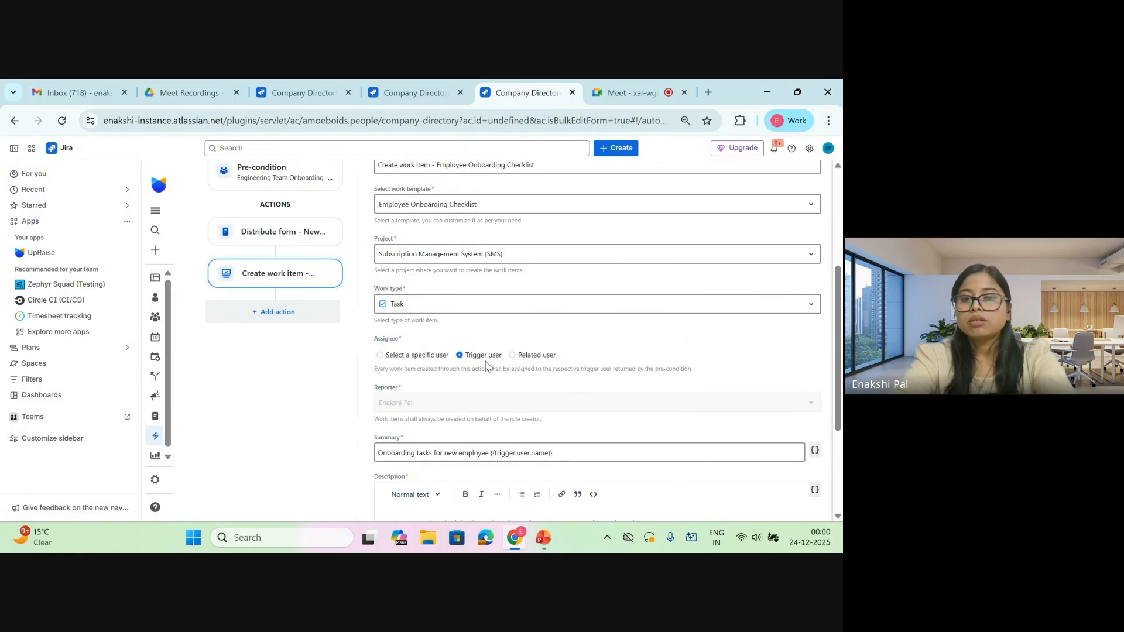
Assign the work item to Related user with Manager as the user attribute
click(514, 356)
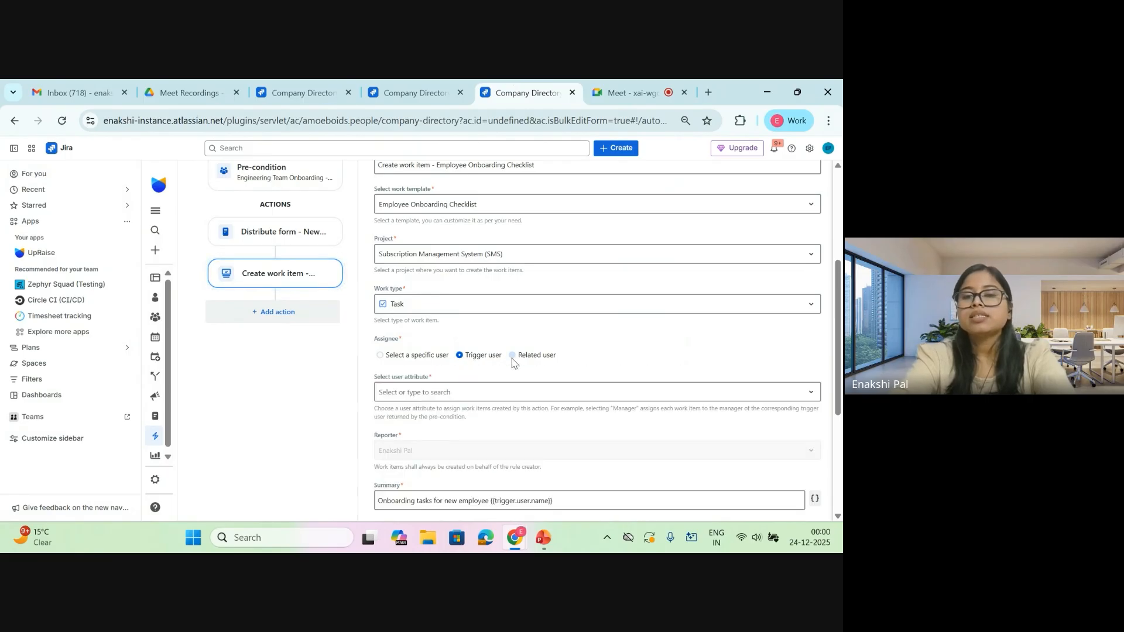
scroll(591, 362, down, 1)
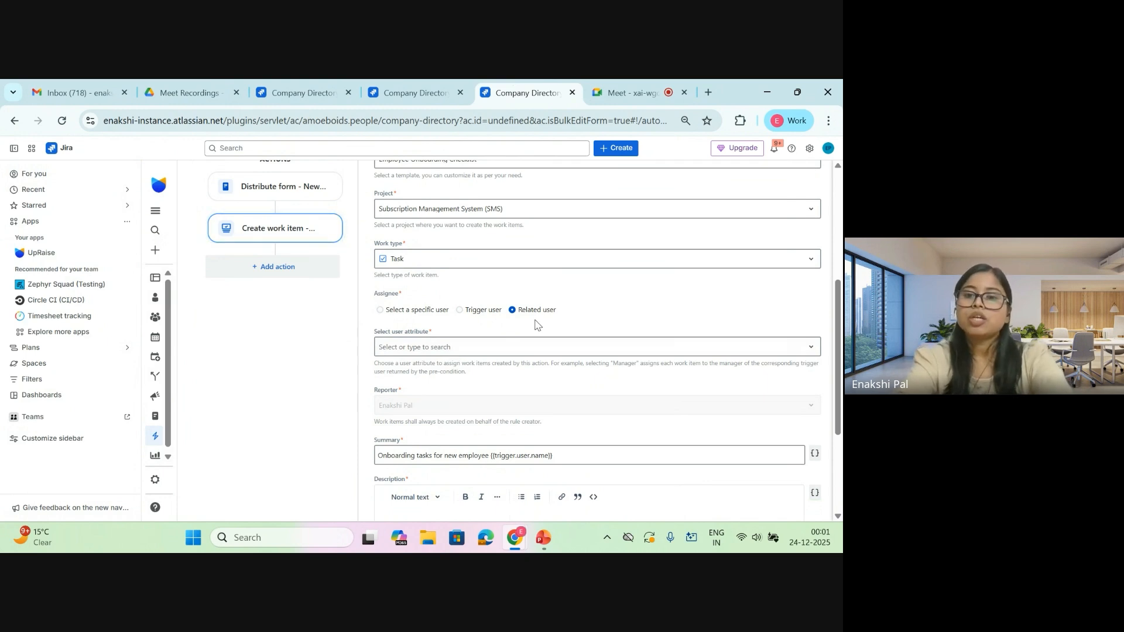
click(457, 347)
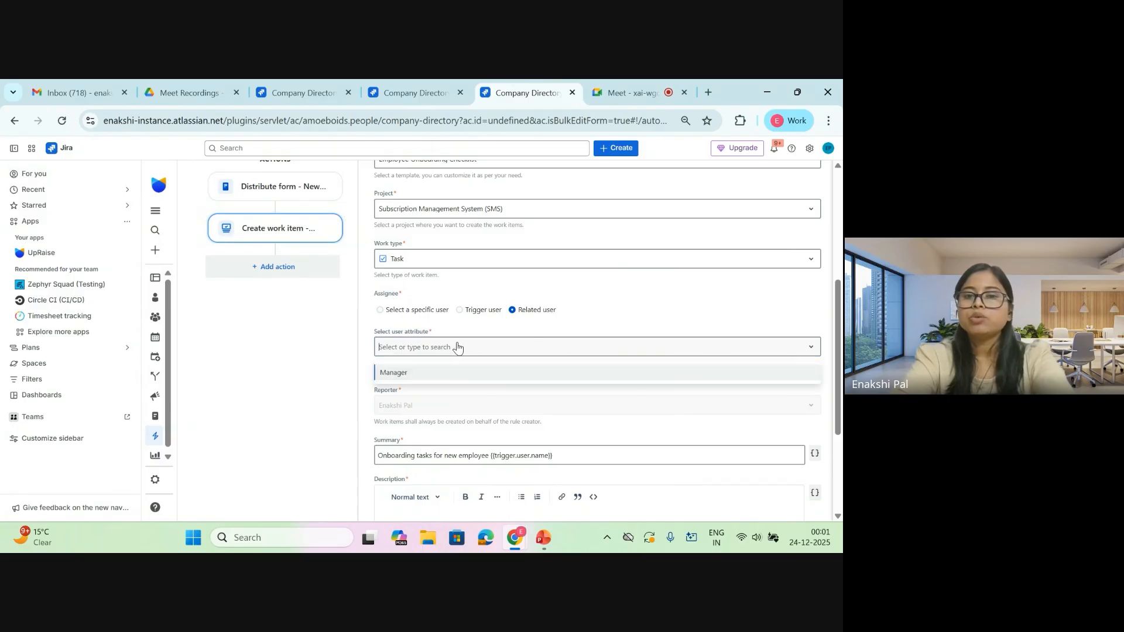
click(475, 377)
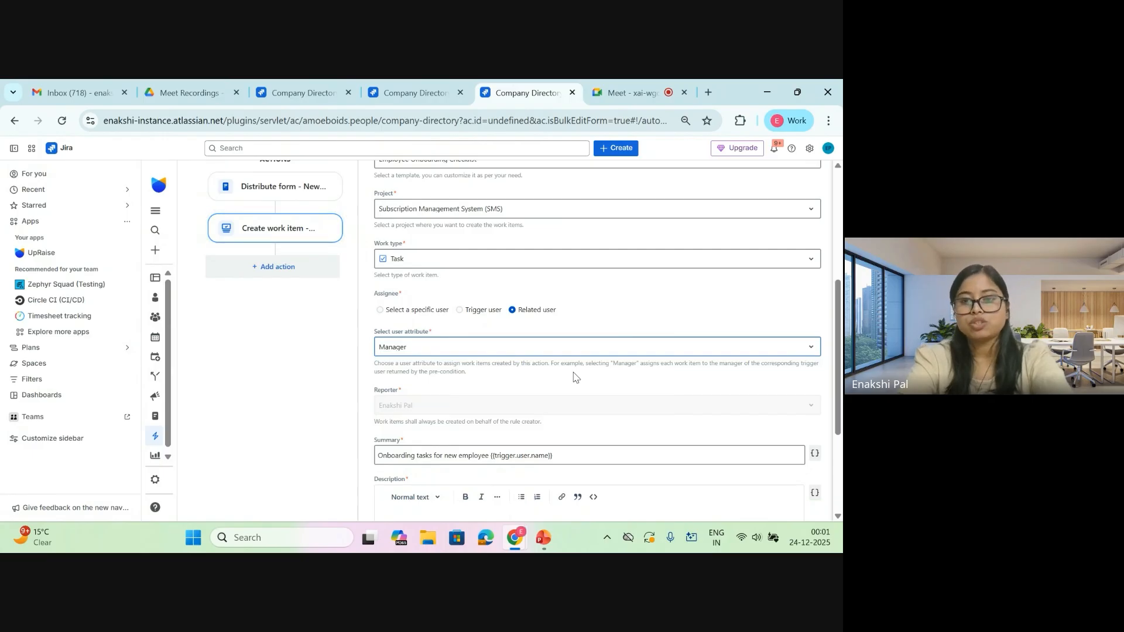
click(380, 310)
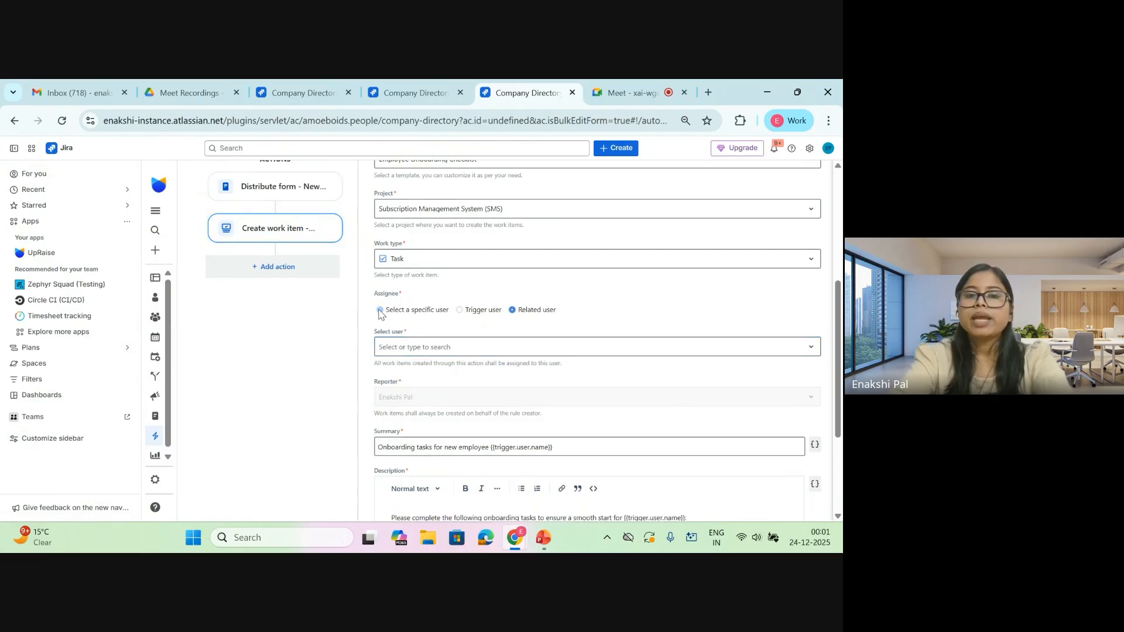
click(513, 310)
click(509, 348)
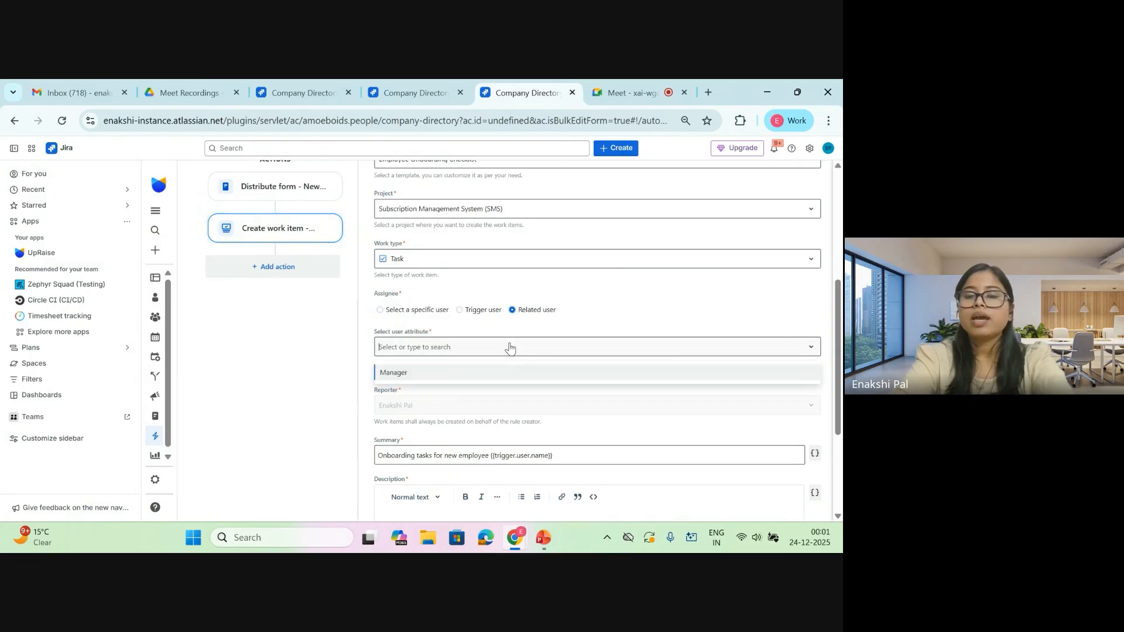
click(513, 377)
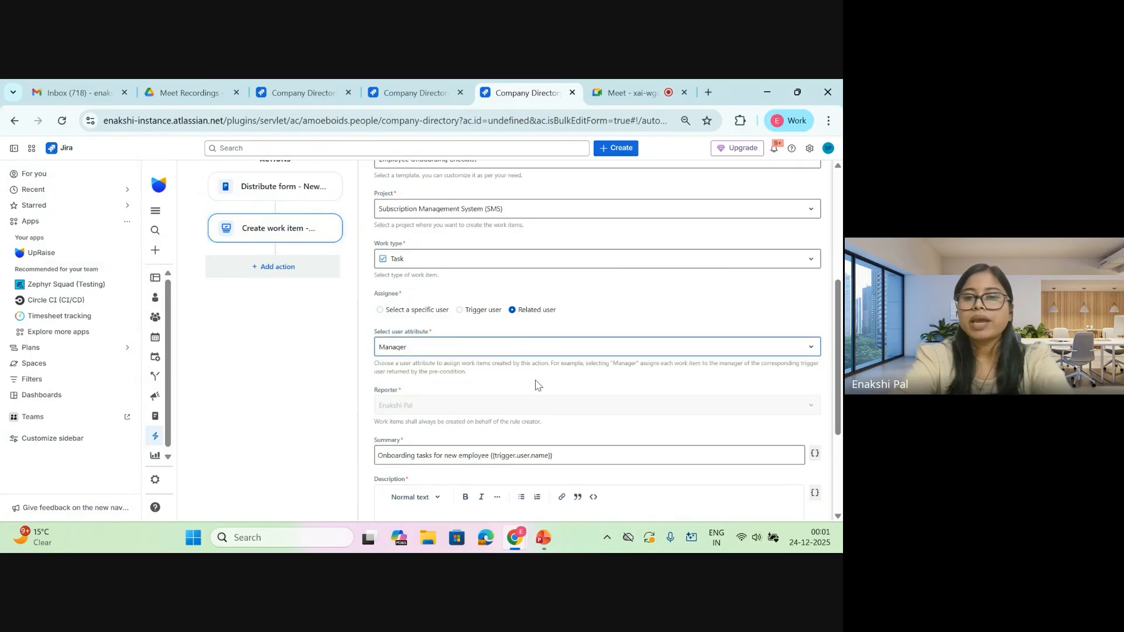
Review the work item's reporter, summary and description, and place the cursor at the end of the summary text
scroll(537, 384, down, 2)
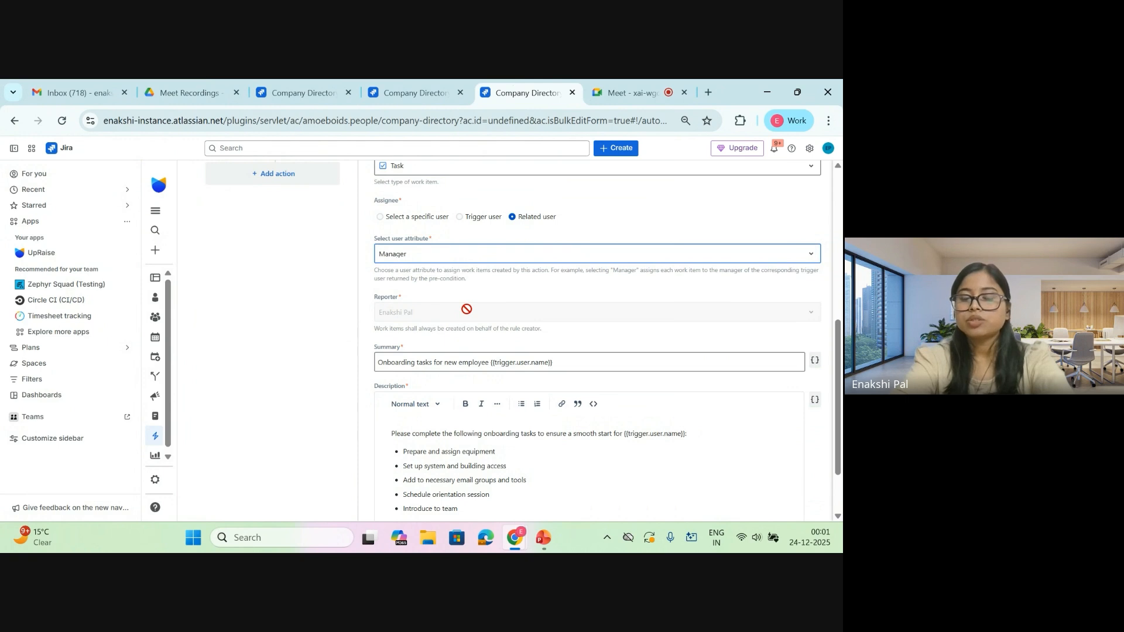
scroll(533, 355, down, 1)
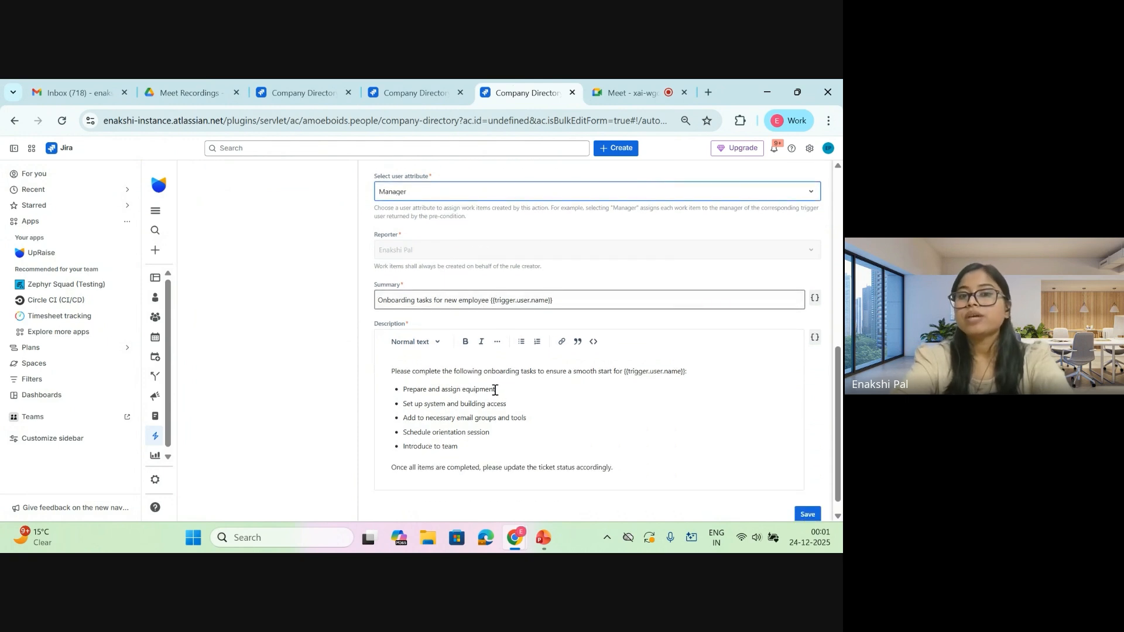
scroll(494, 279, up, 4)
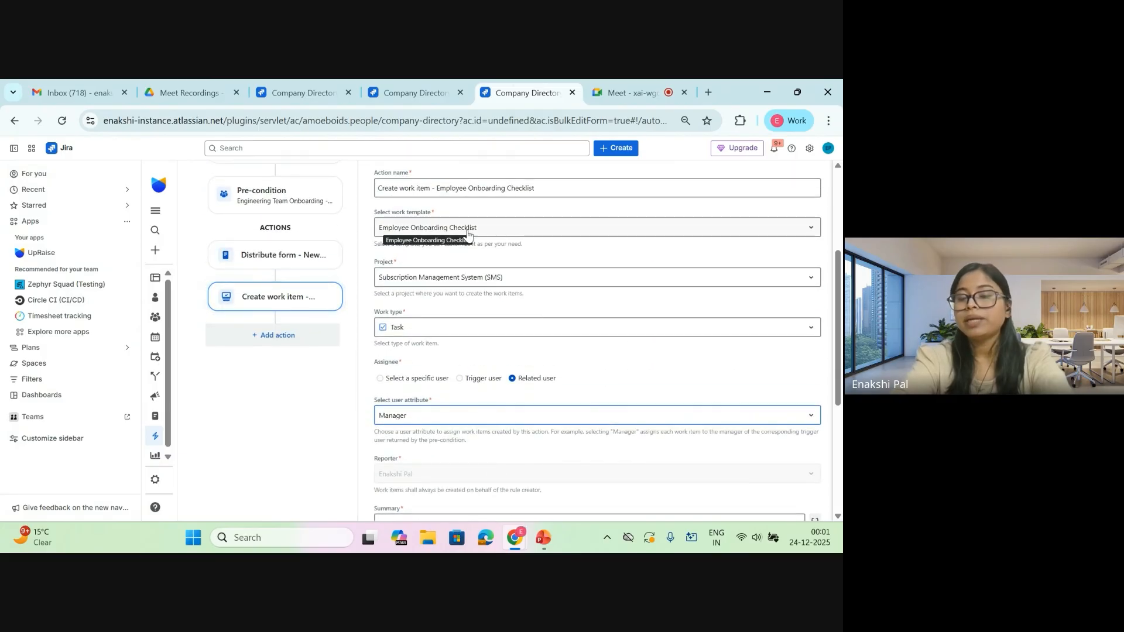
scroll(474, 447, down, 4)
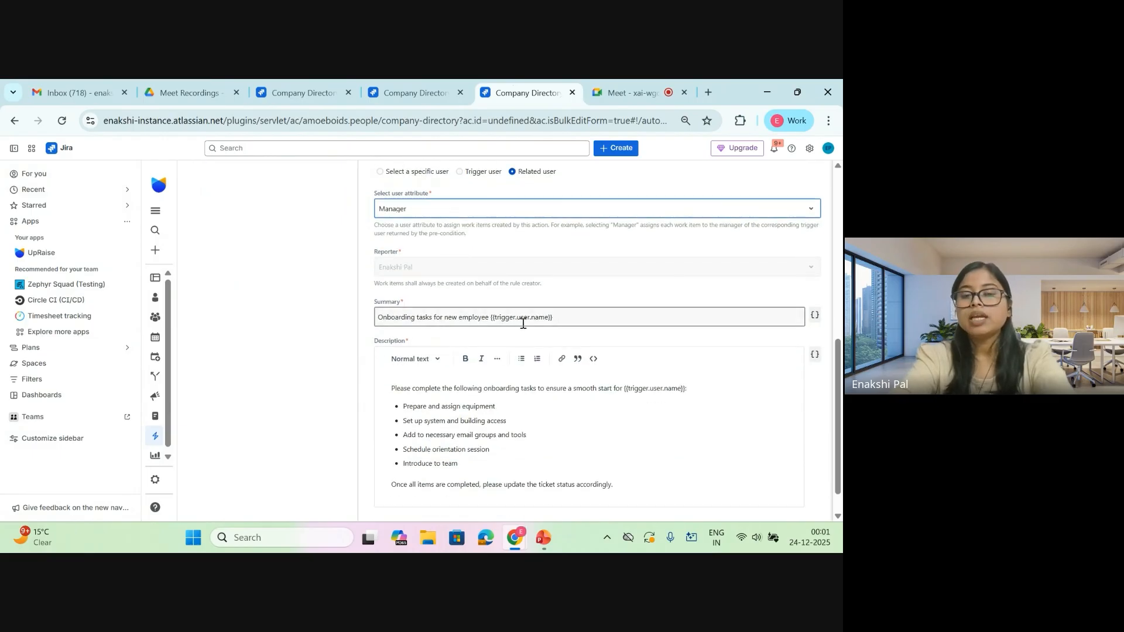
click(578, 322)
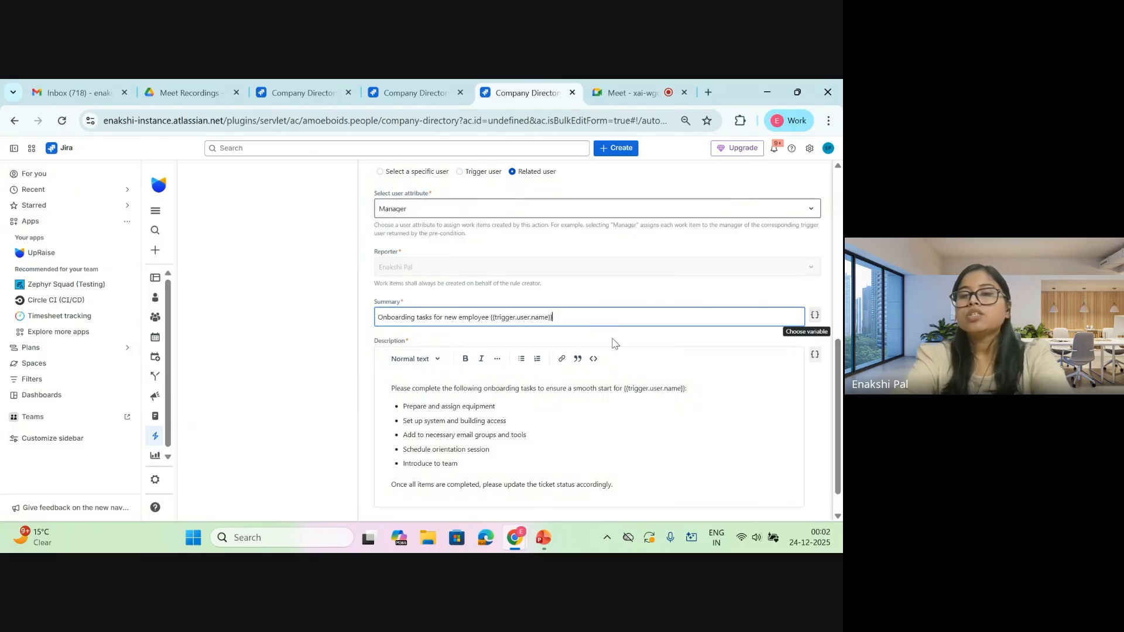
Examine the name variable in the work item's summary and browse the profile attribute variables offered for that field
drag(559, 321, 493, 321)
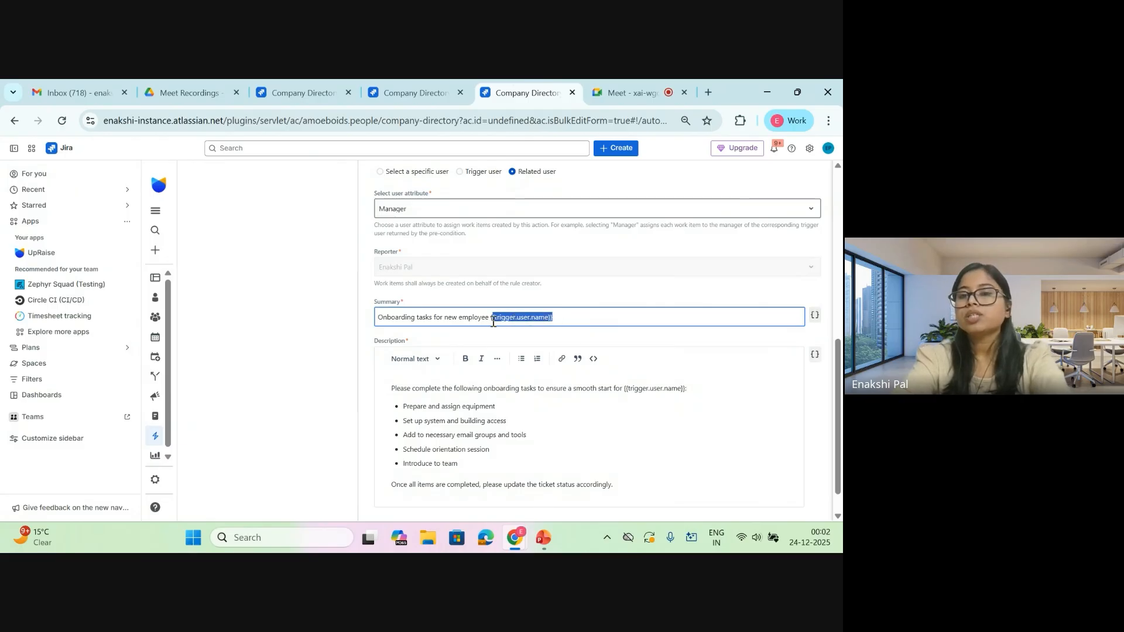
click(593, 322)
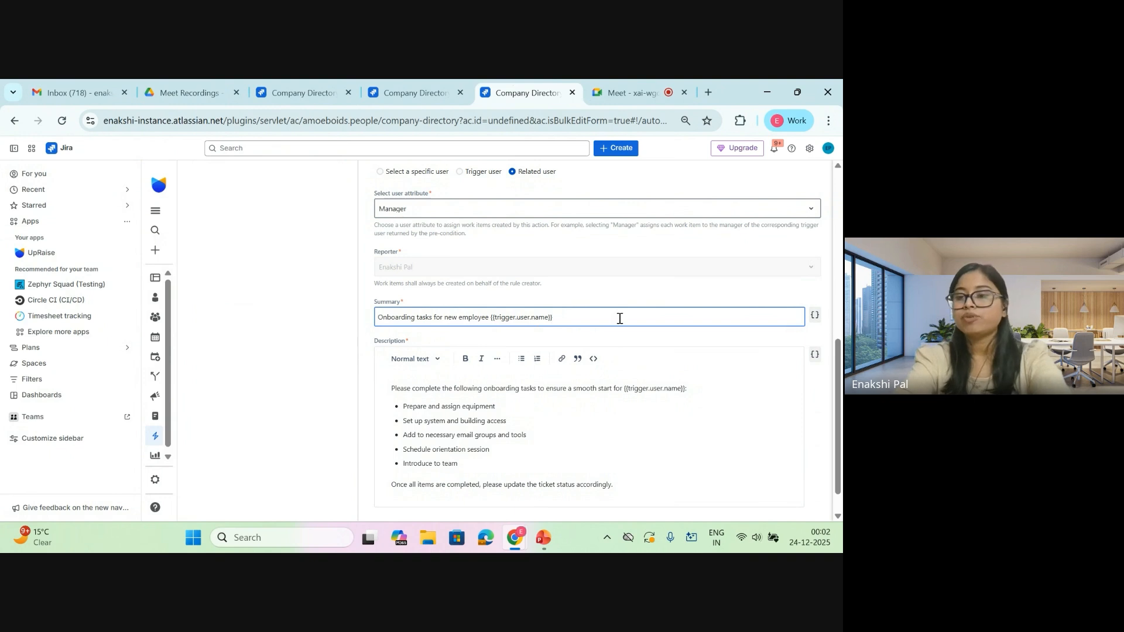
click(815, 318)
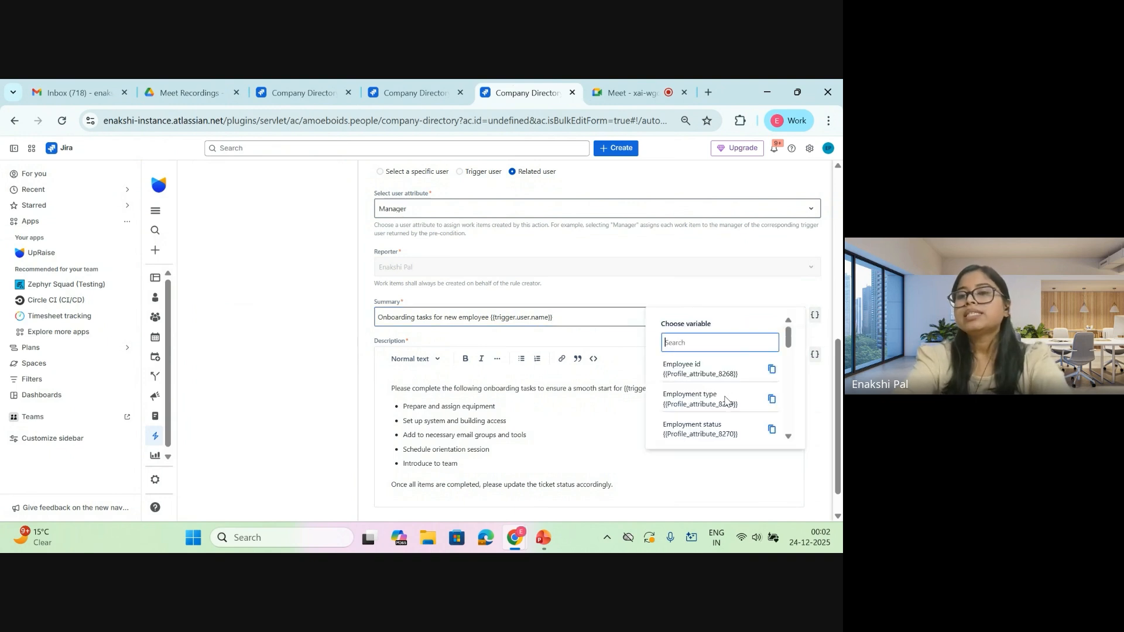
scroll(725, 401, down, 2)
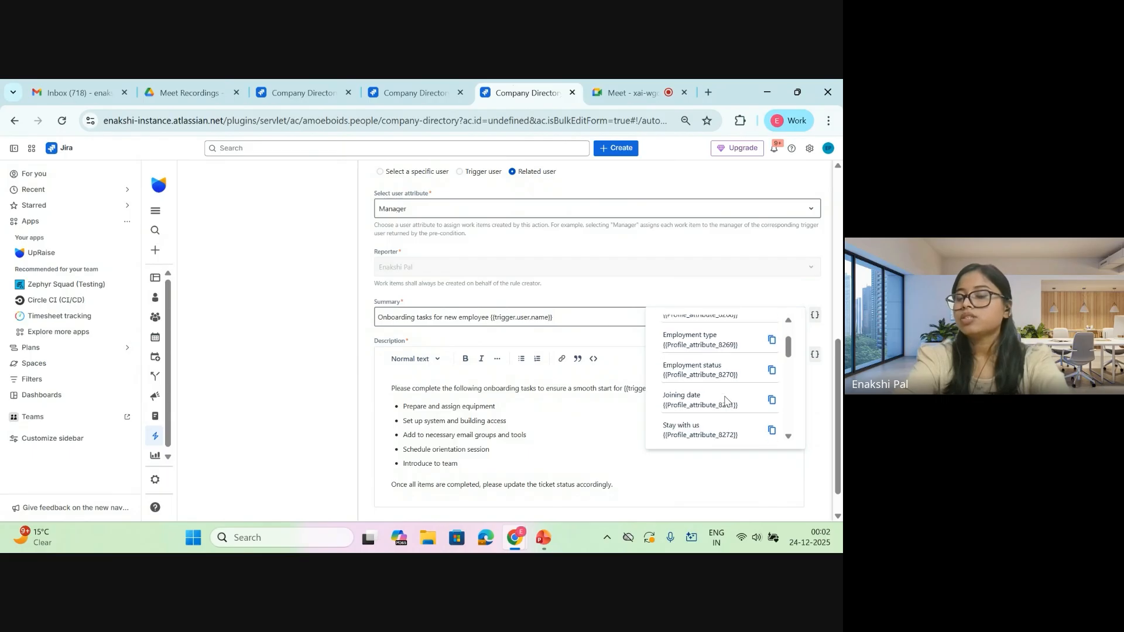
scroll(726, 400, down, 3)
scroll(725, 400, down, 4)
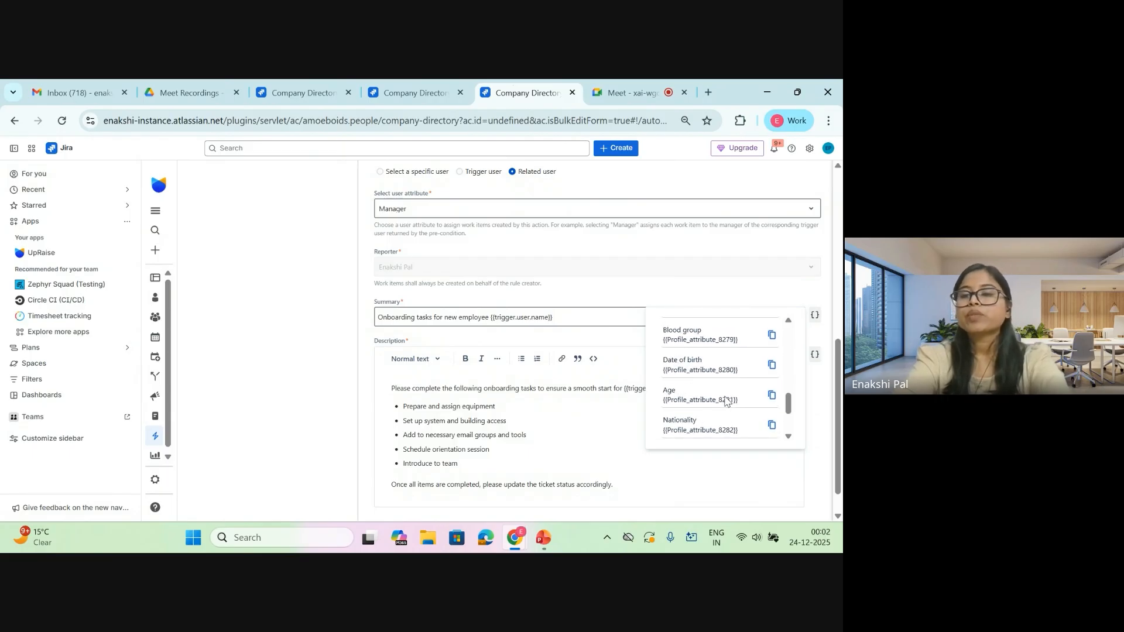
scroll(725, 400, up, 5)
scroll(725, 400, up, 3)
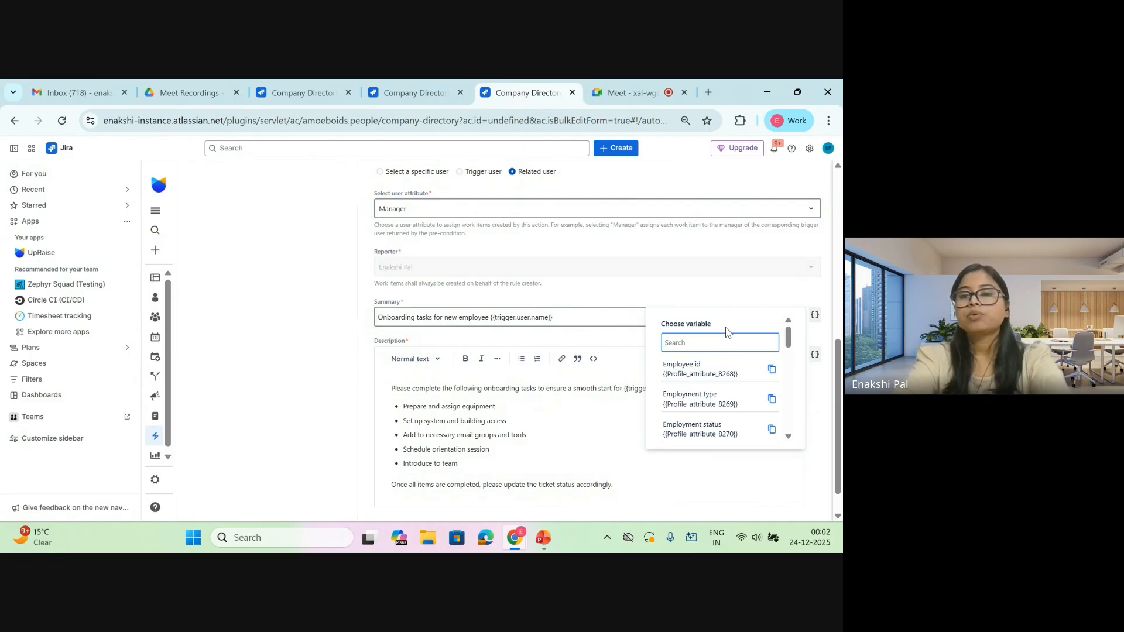
scroll(719, 416, down, 2)
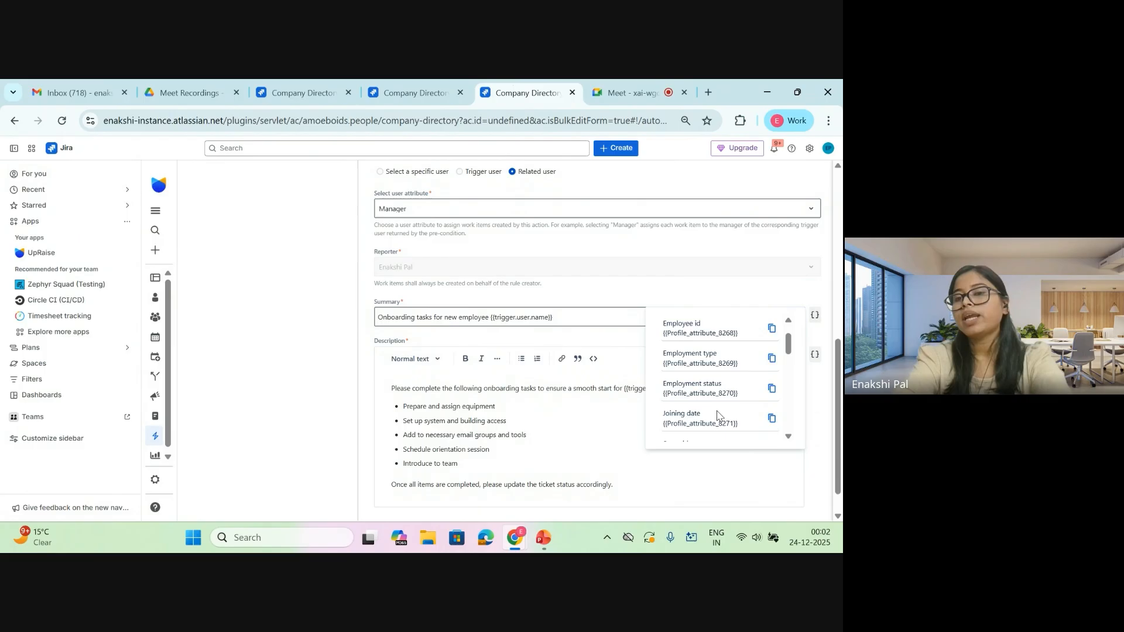
scroll(718, 416, up, 3)
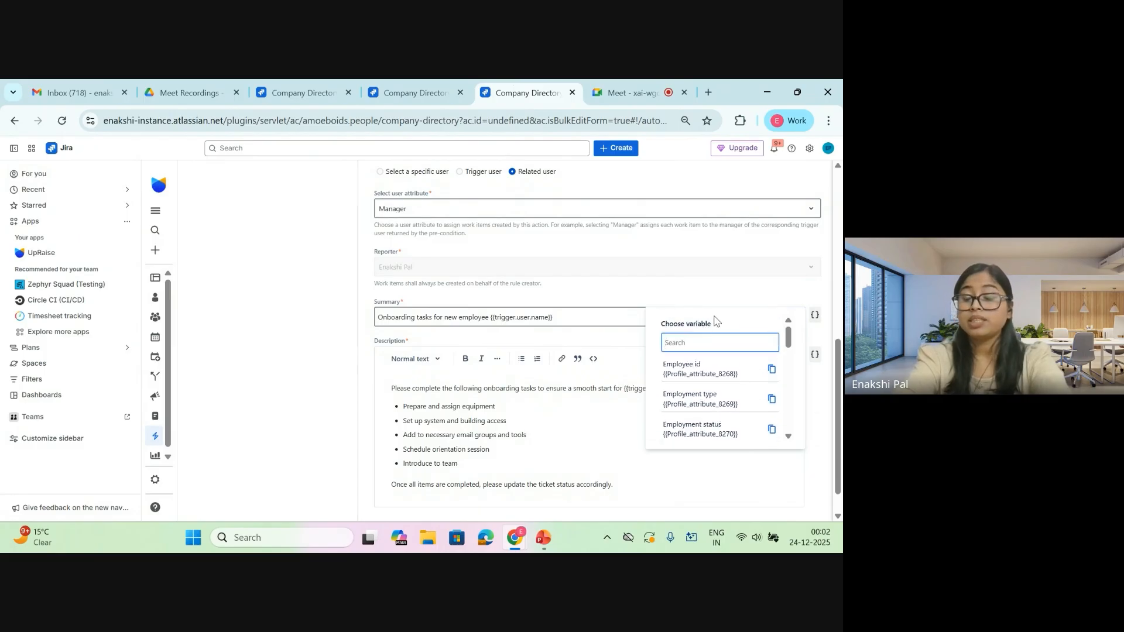
click(672, 303)
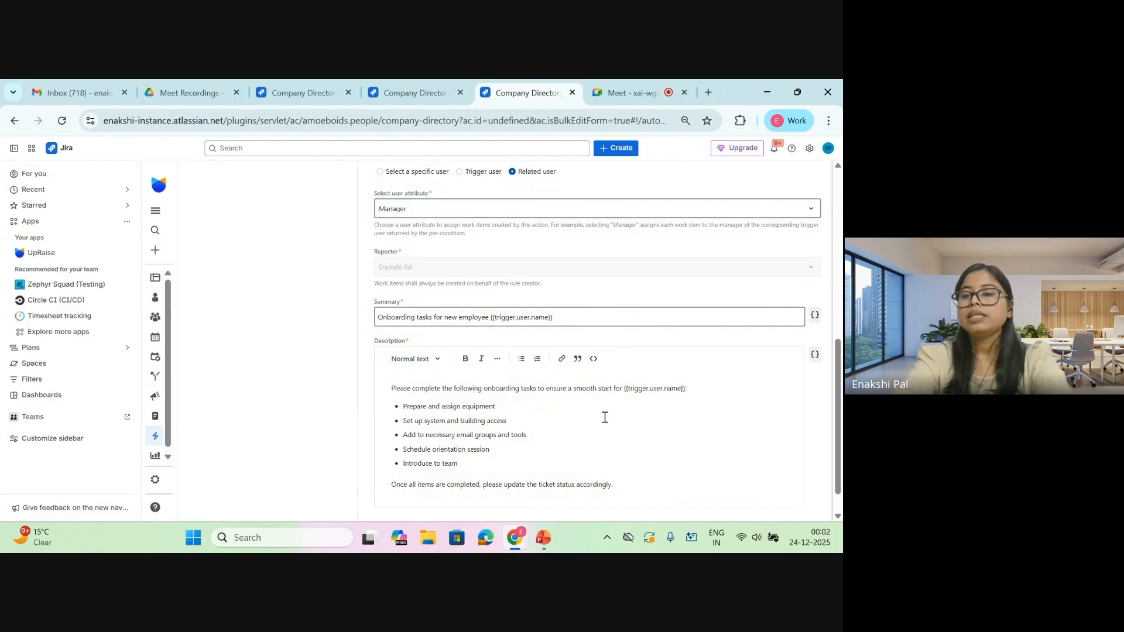
Review the work item's description checklist and browse the profile attribute variables offered for the description
scroll(604, 416, down, 1)
click(515, 398)
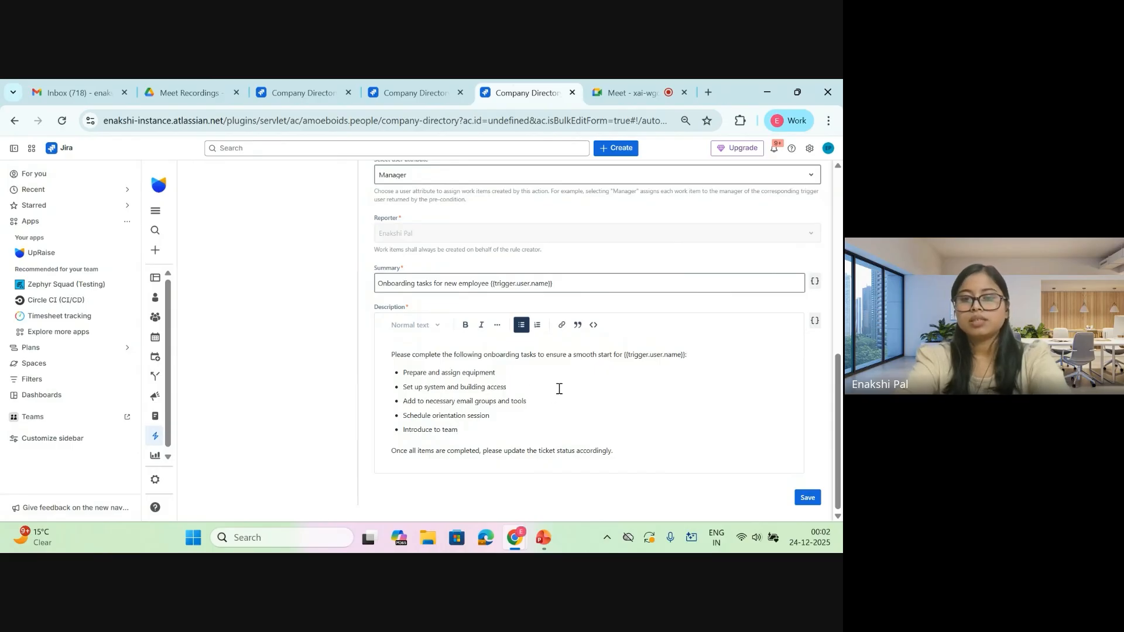
click(815, 324)
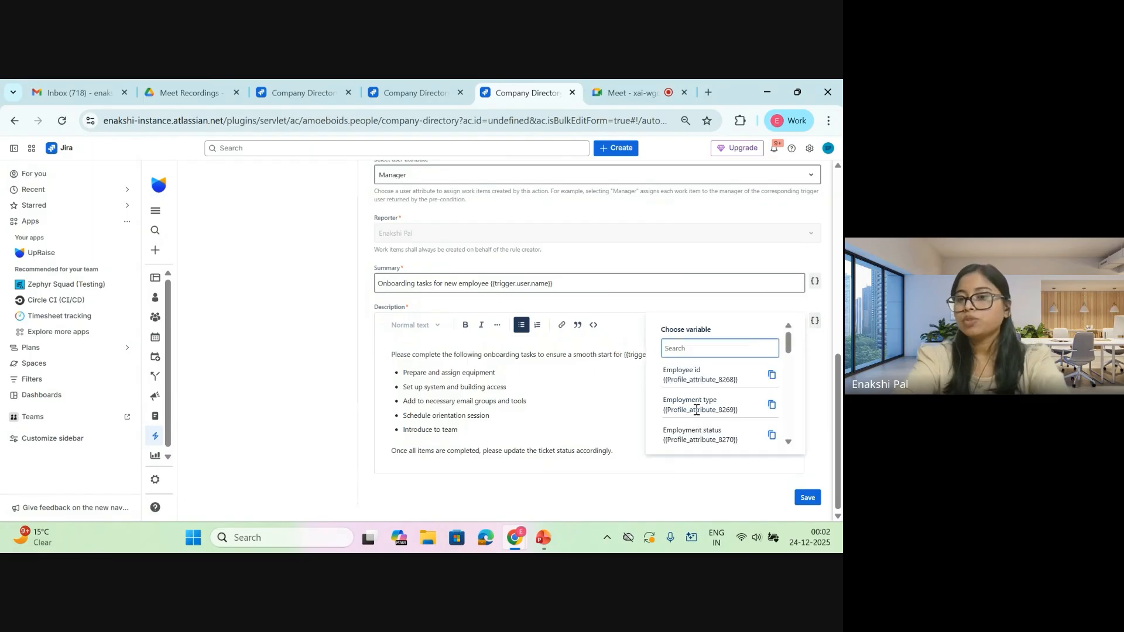
scroll(696, 403, down, 2)
scroll(697, 410, down, 1)
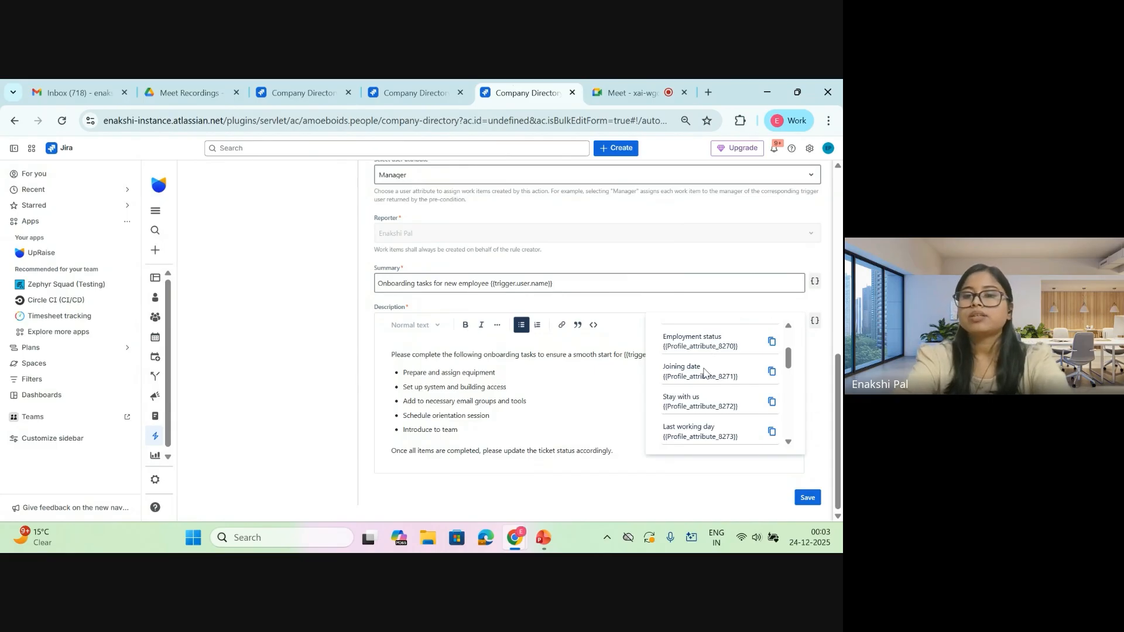
click(614, 384)
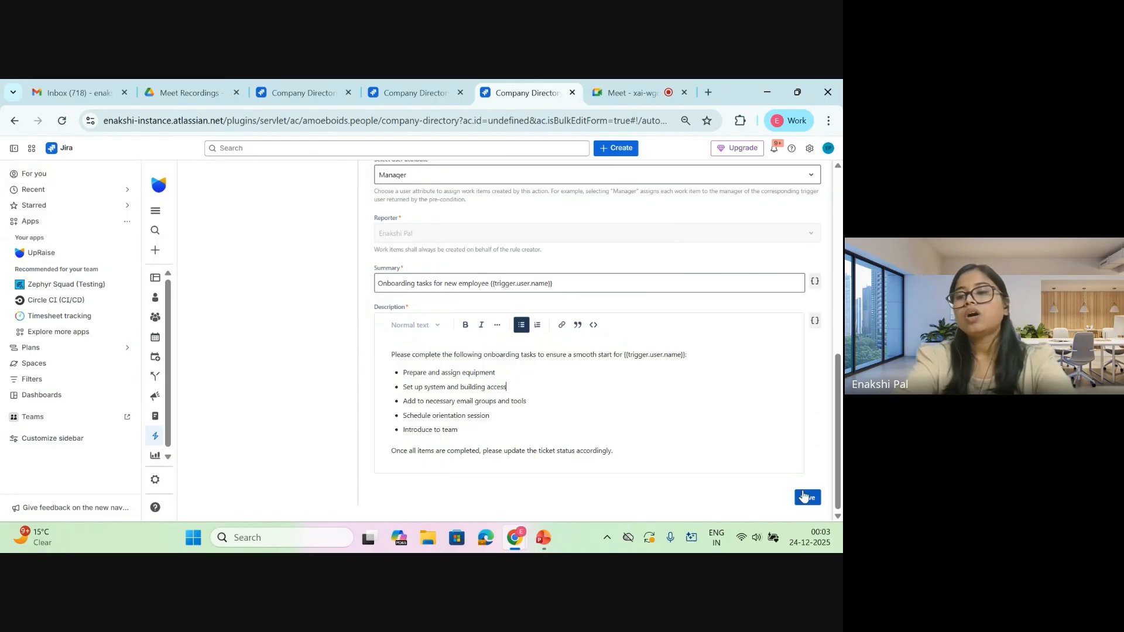
Save the Create work item - Employee Onboarding Checklist action and review the rule's configured trigger, pre-condition and actions
click(803, 497)
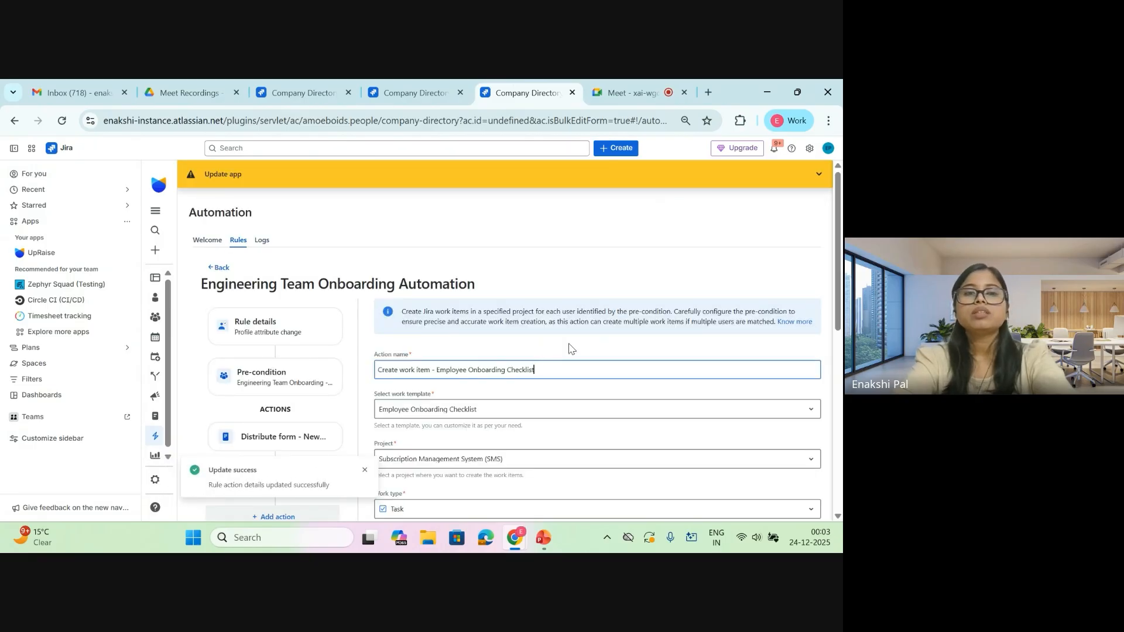
scroll(369, 308, down, 2)
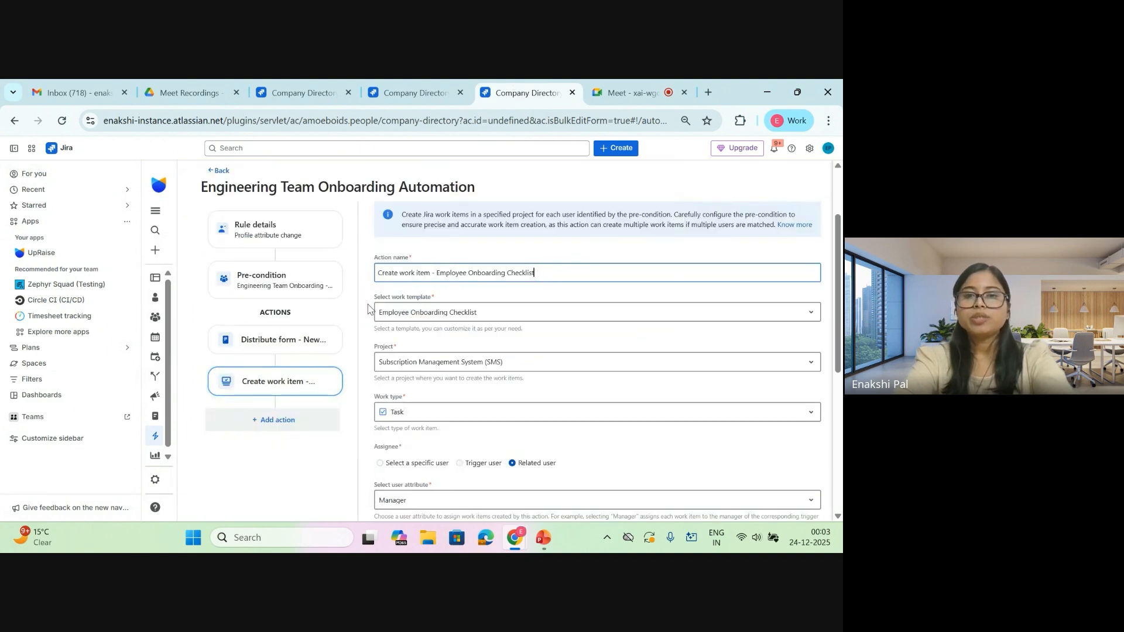
scroll(368, 308, up, 1)
scroll(369, 309, down, 1)
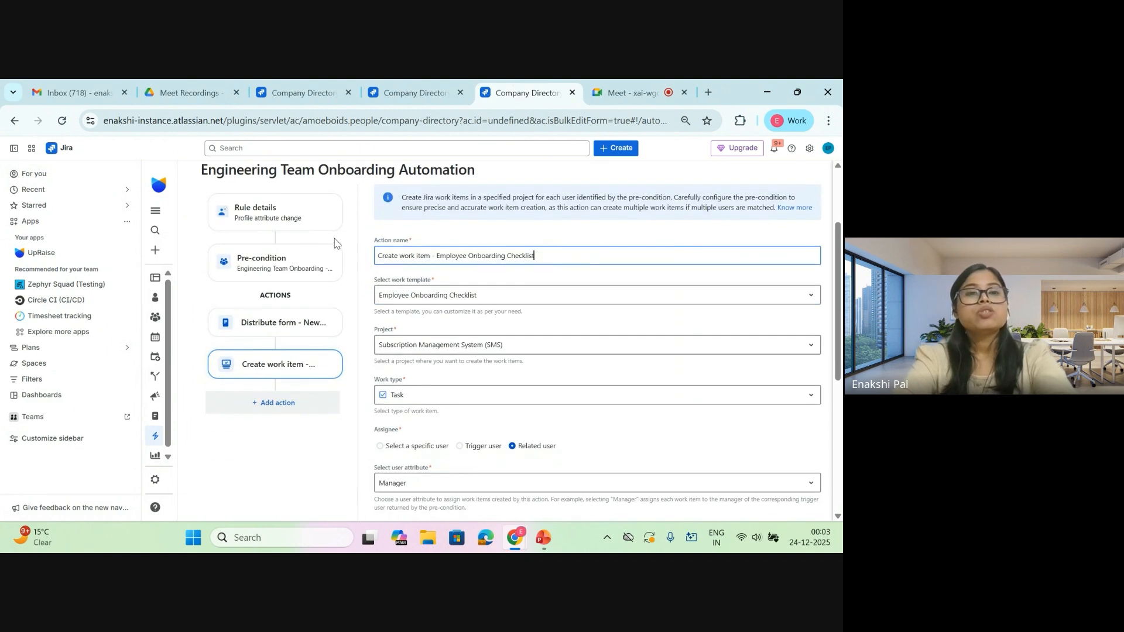
Switch to Gmail and examine the SMS-7 onboarding tasks notification email, including its assignee, reporter, work type and description checklist
click(84, 99)
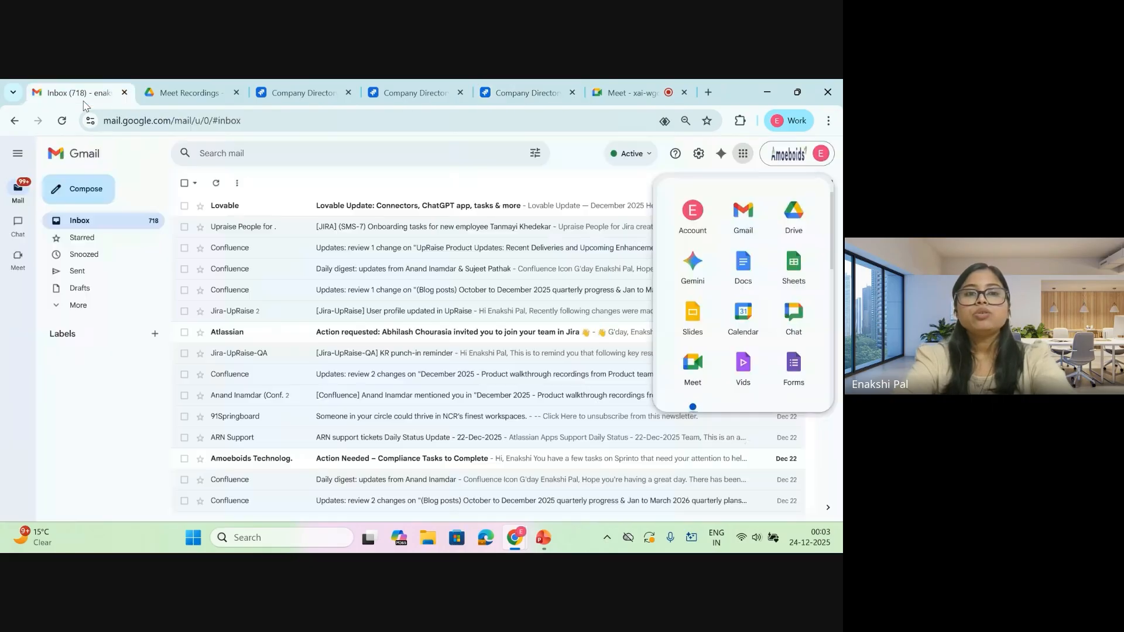
click(337, 233)
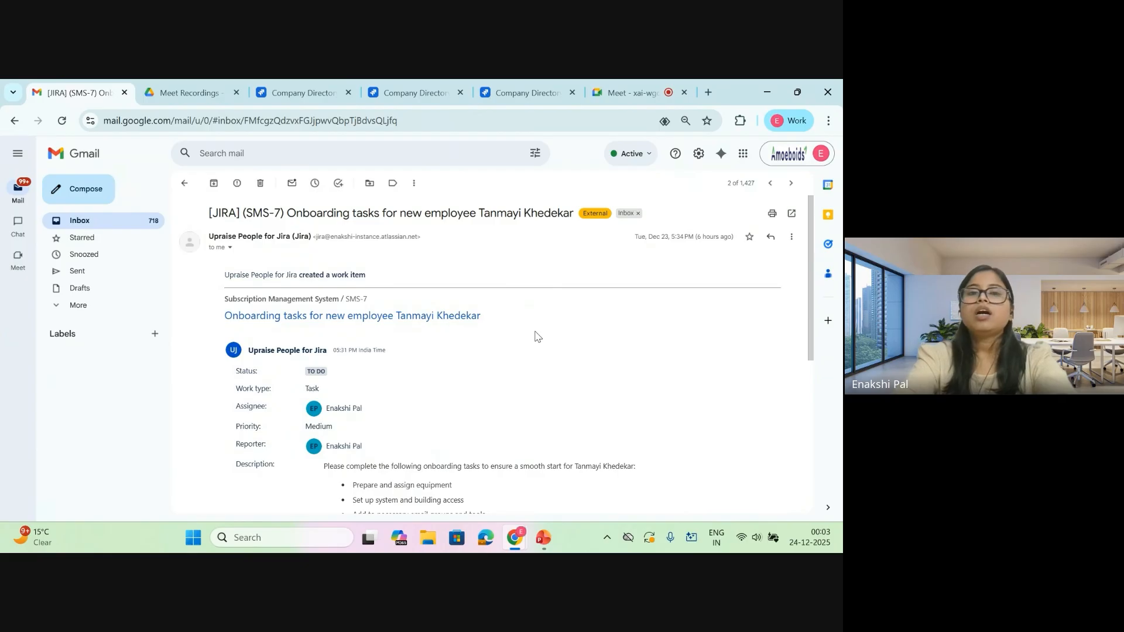
scroll(537, 336, down, 1)
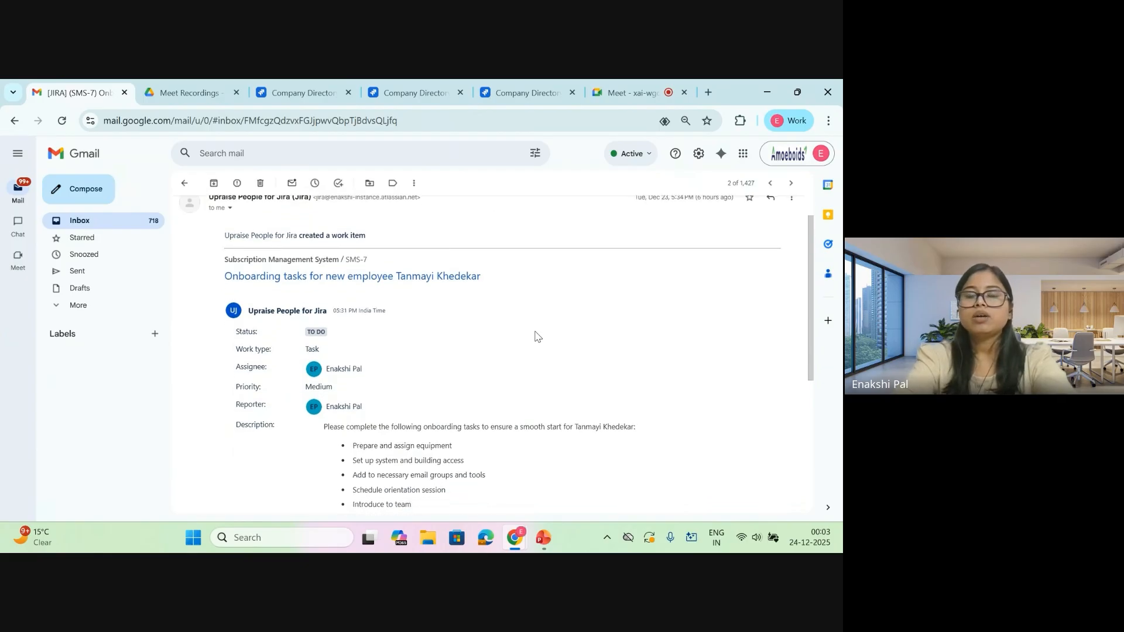
scroll(538, 336, down, 1)
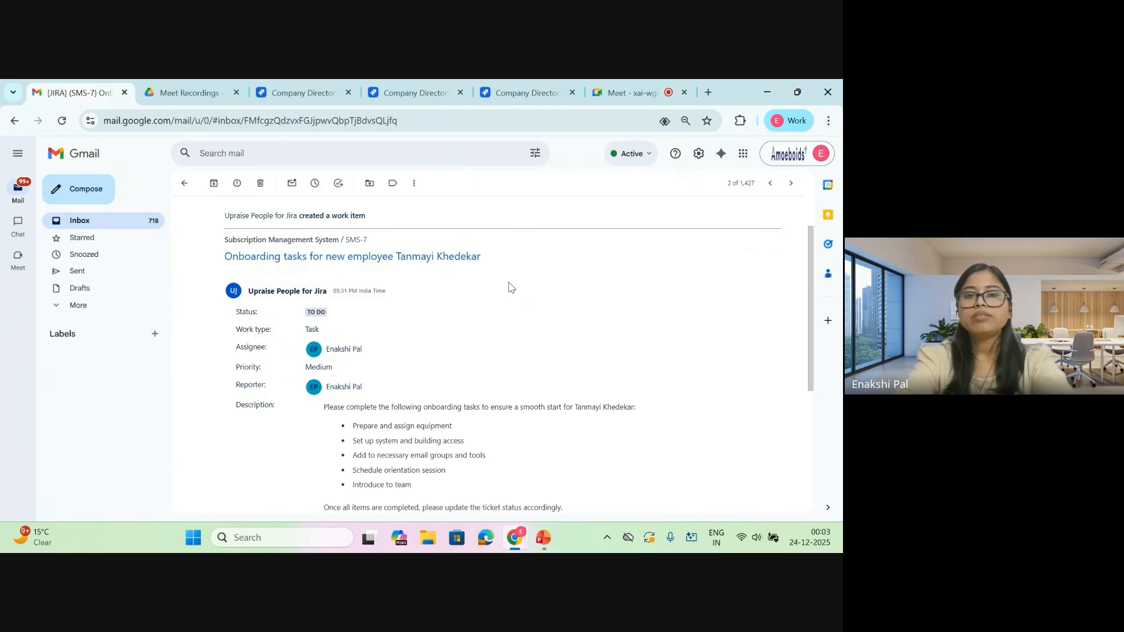
scroll(508, 287, down, 1)
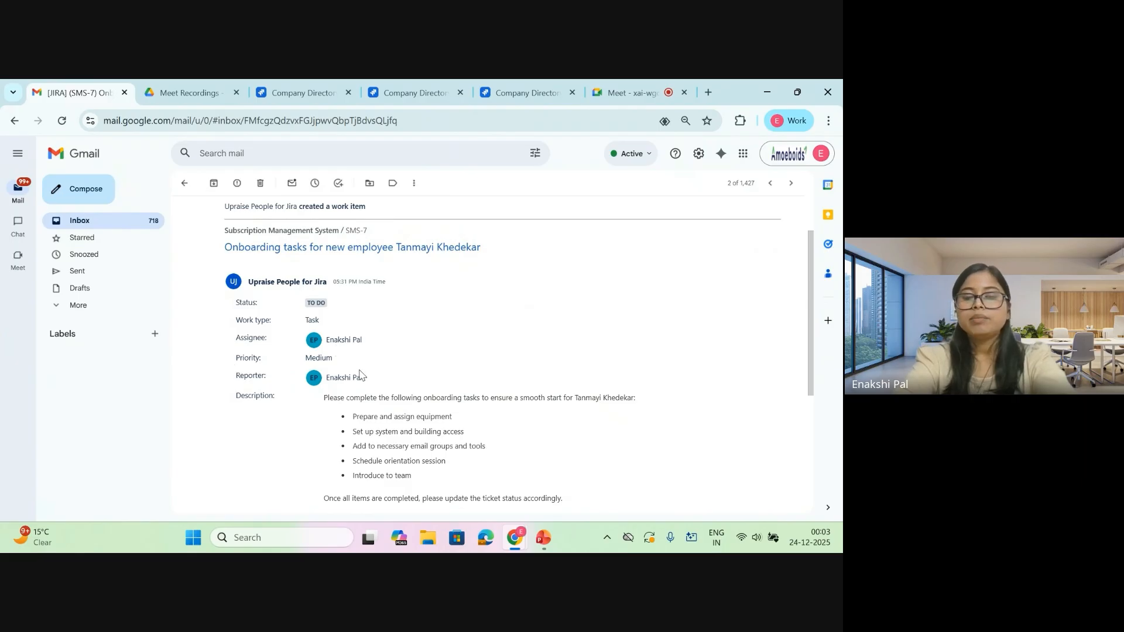
scroll(360, 370, down, 1)
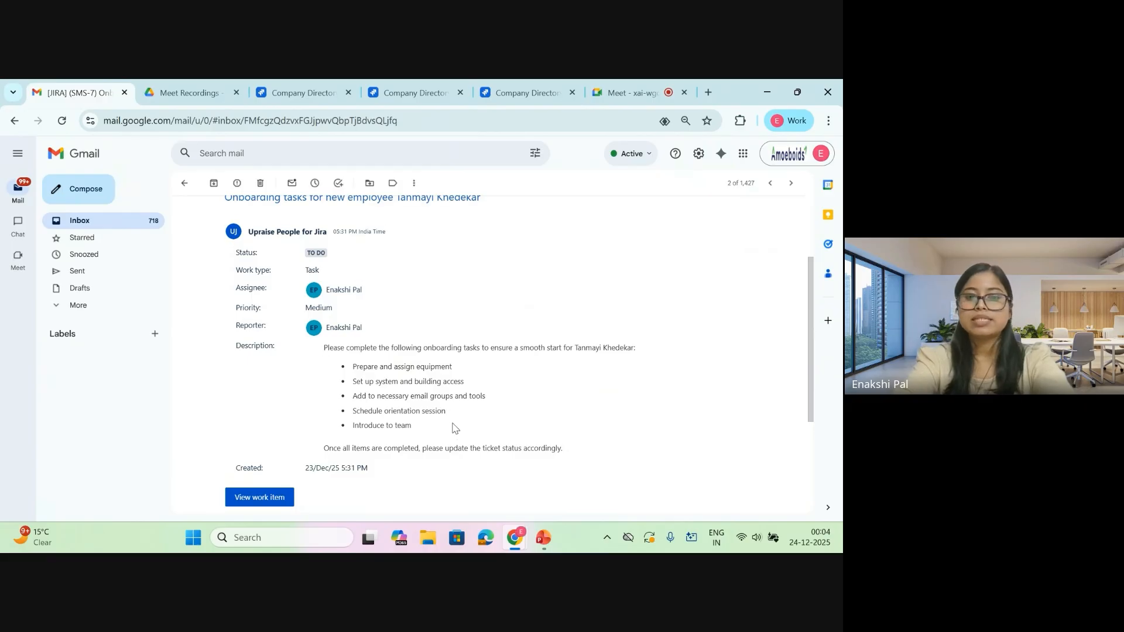
scroll(454, 428, down, 1)
scroll(454, 427, up, 2)
scroll(454, 427, down, 3)
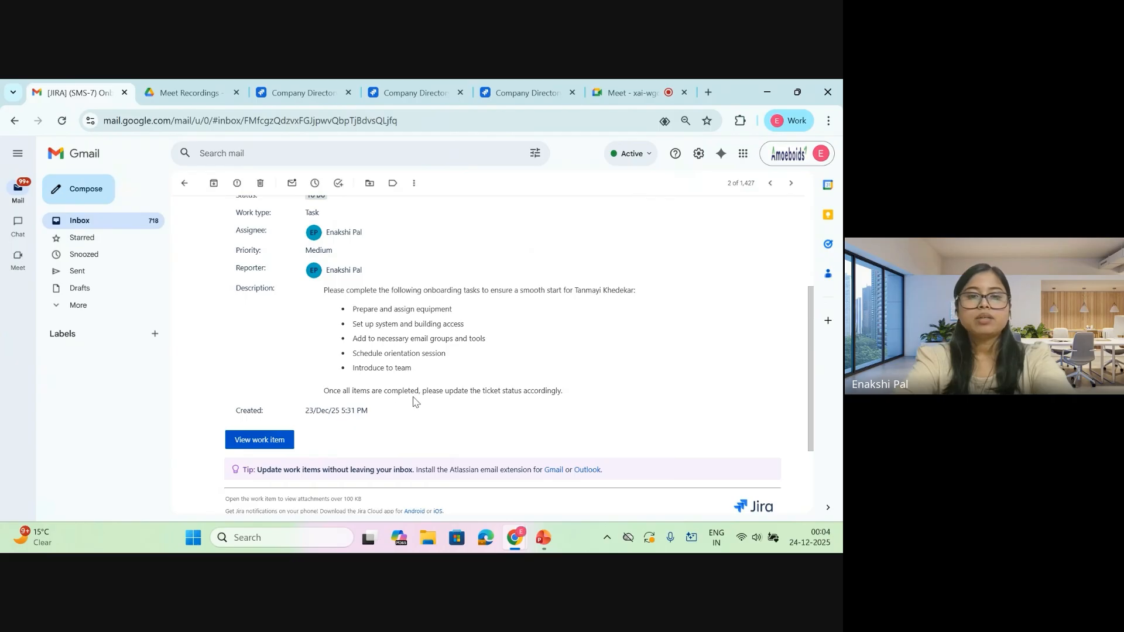
scroll(413, 401, up, 1)
scroll(414, 380, up, 2)
scroll(417, 380, down, 2)
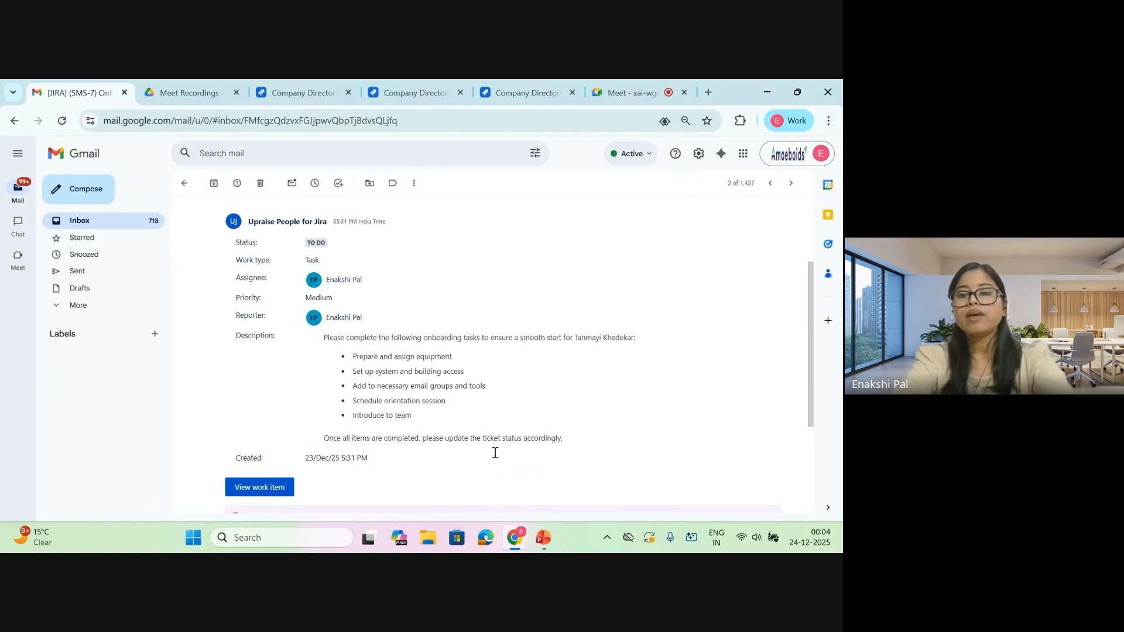
Switch to PowerPoint and present the onboarding and offboarding deck from its first slide through to the closing Start Now slide
click(544, 538)
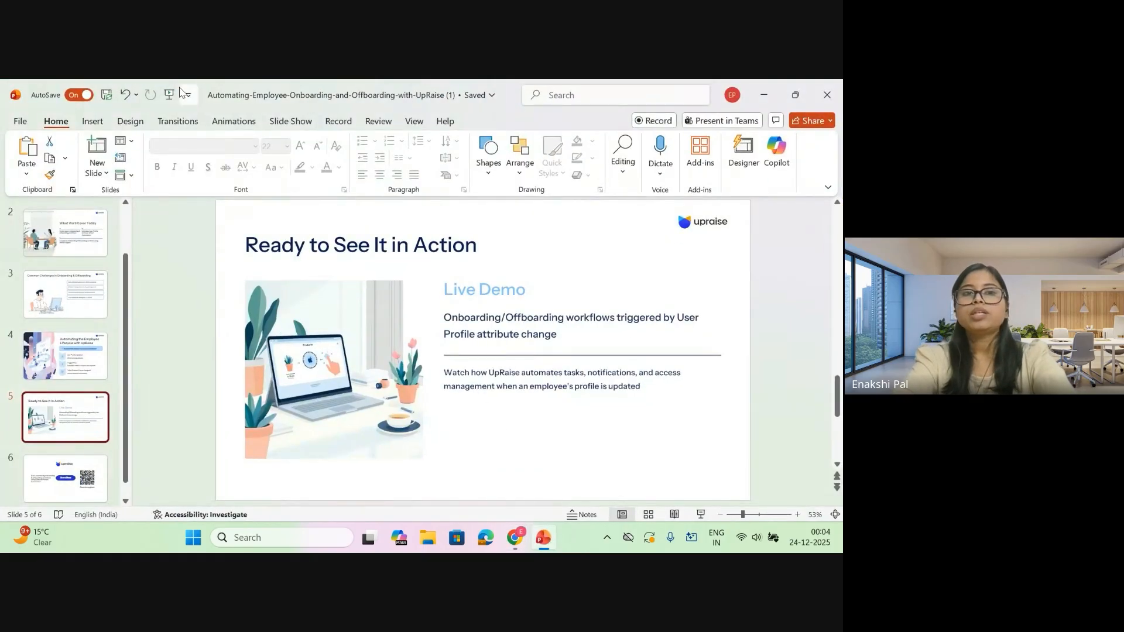
click(170, 95)
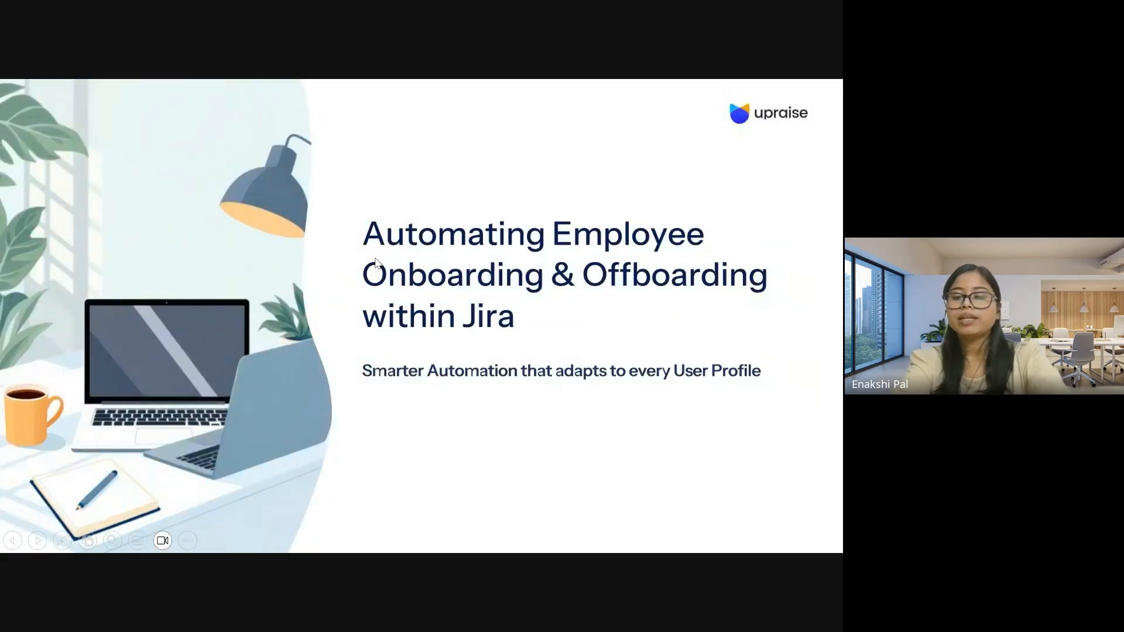
key(Right)
key(Right)
key(Right)
key(Right)
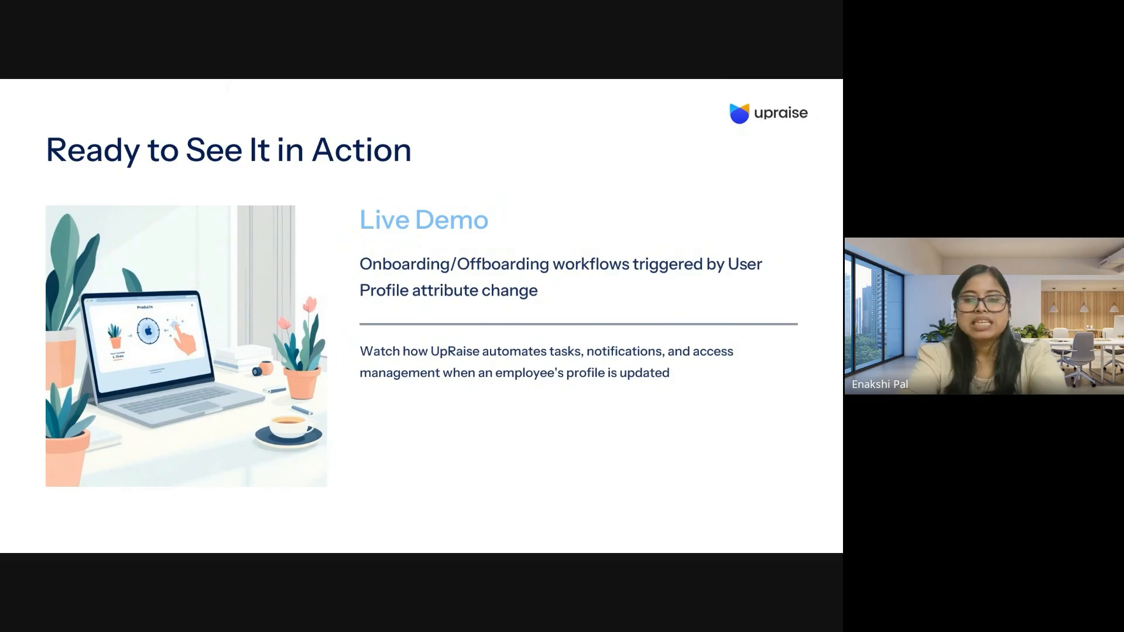
key(Right)
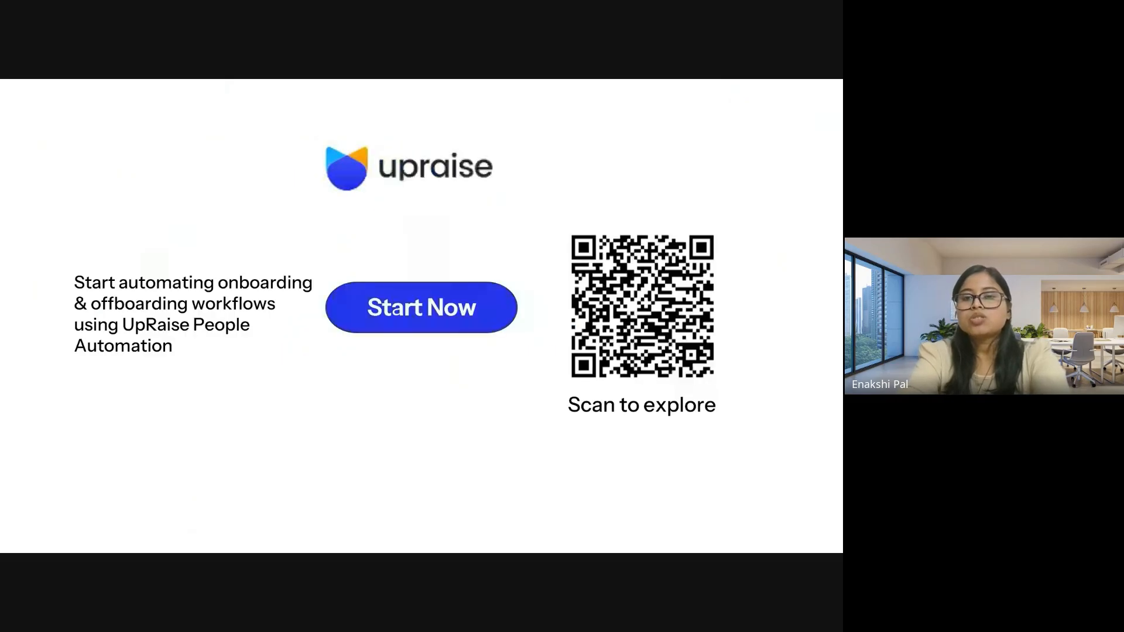